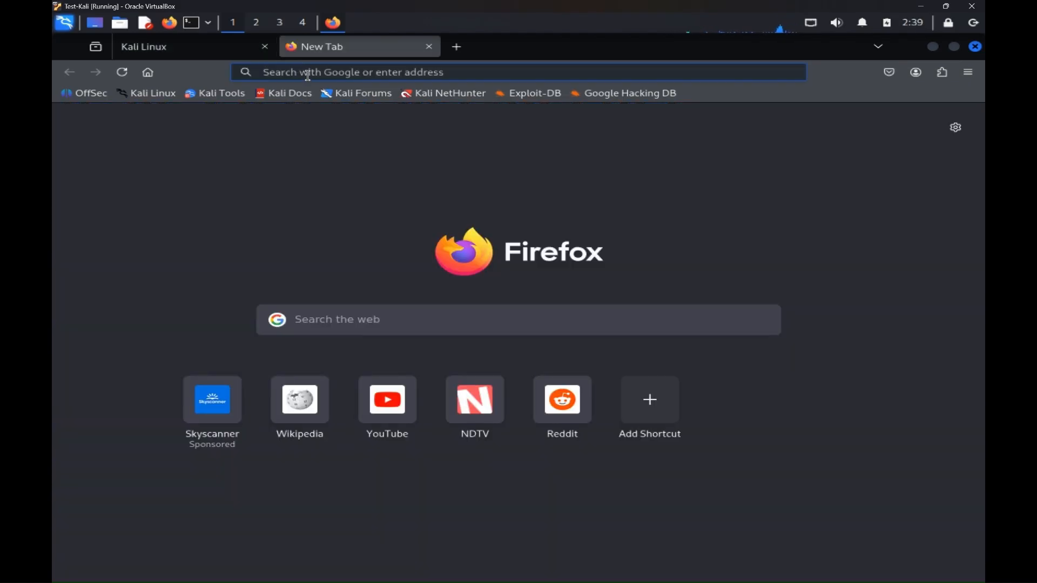
text(ww)
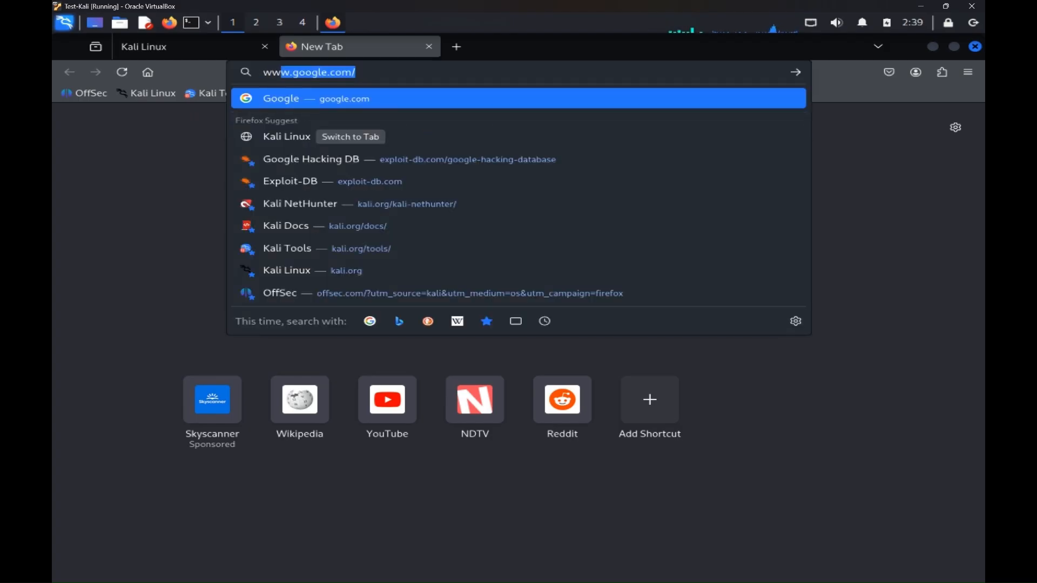
text(w.wi)
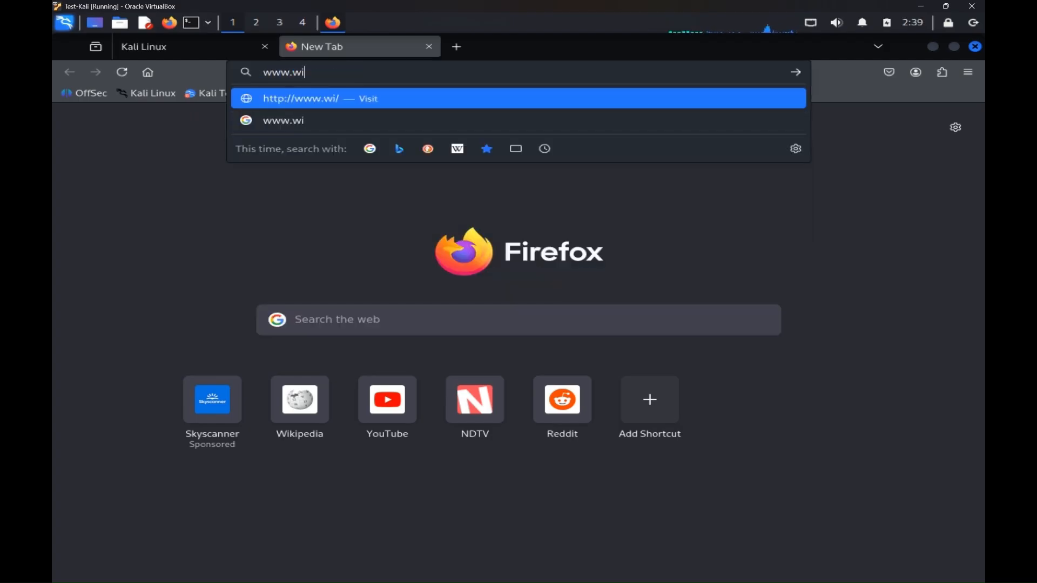
text(reshark.org)
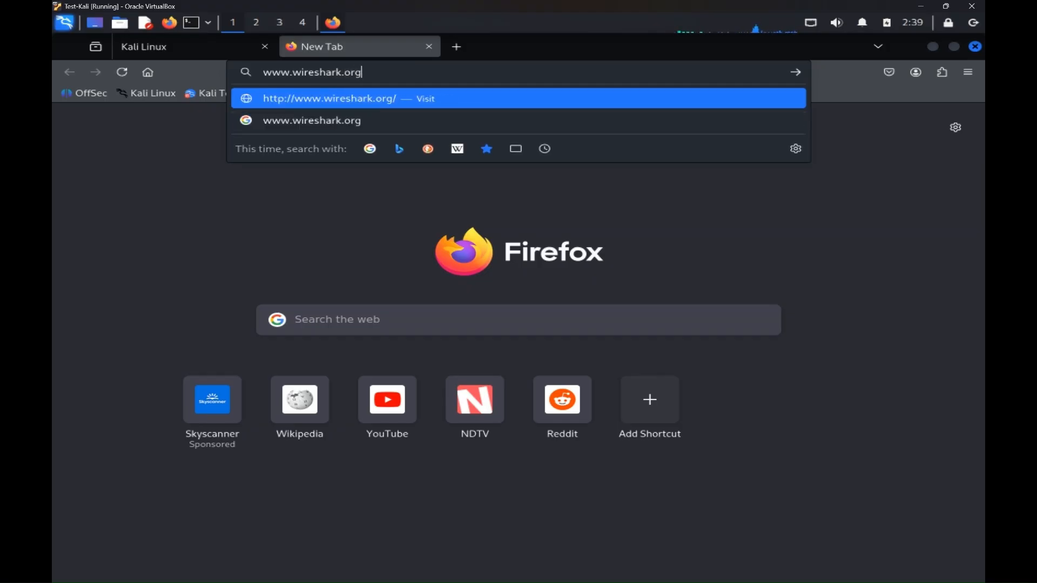
key(Return)
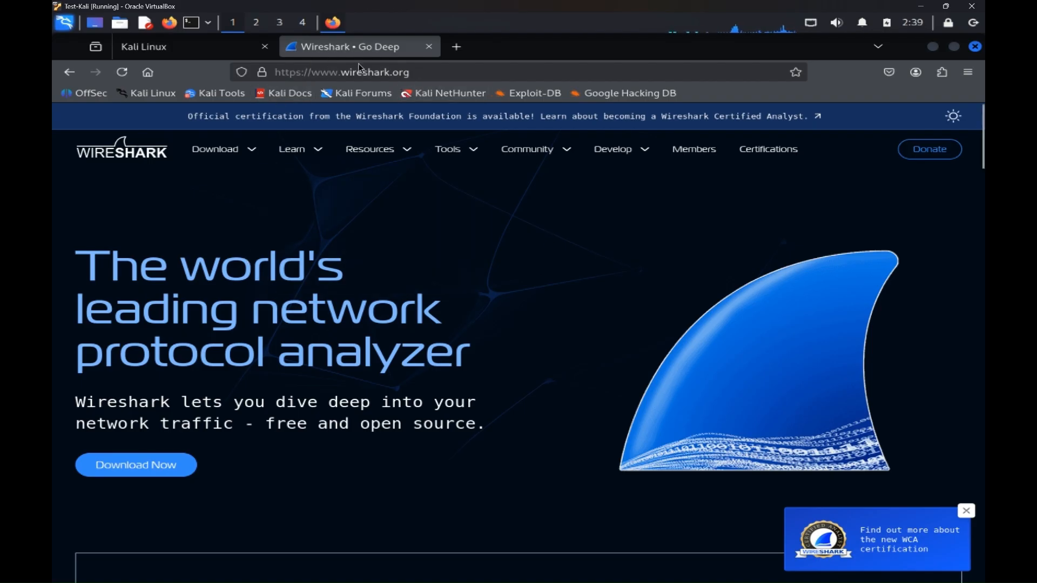
click(425, 71)
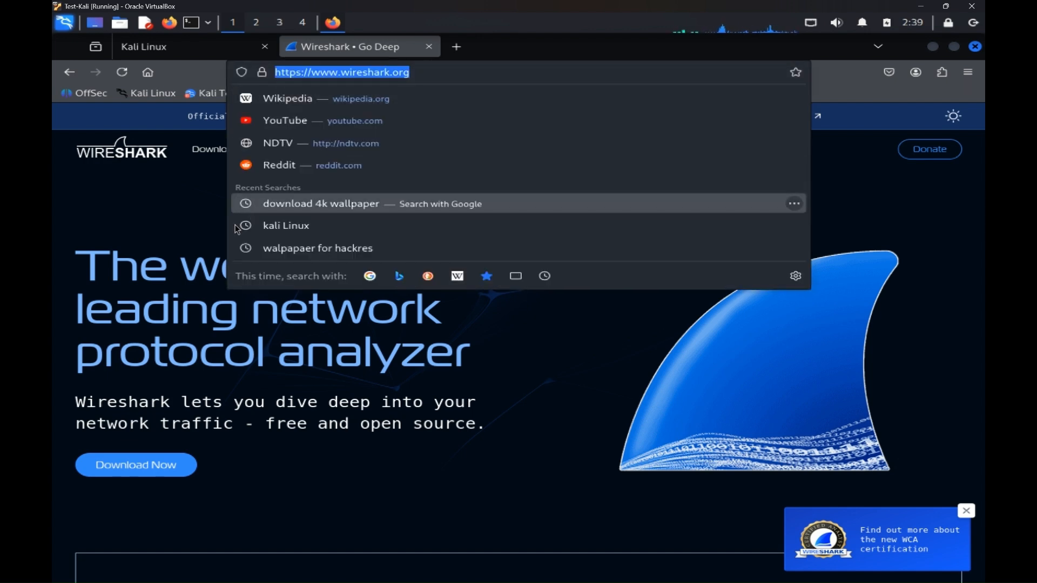
click(182, 244)
Browse the Wireshark homepage and examine the Download Wireshark section with its platform installers.
scroll(416, 219, down, 3)
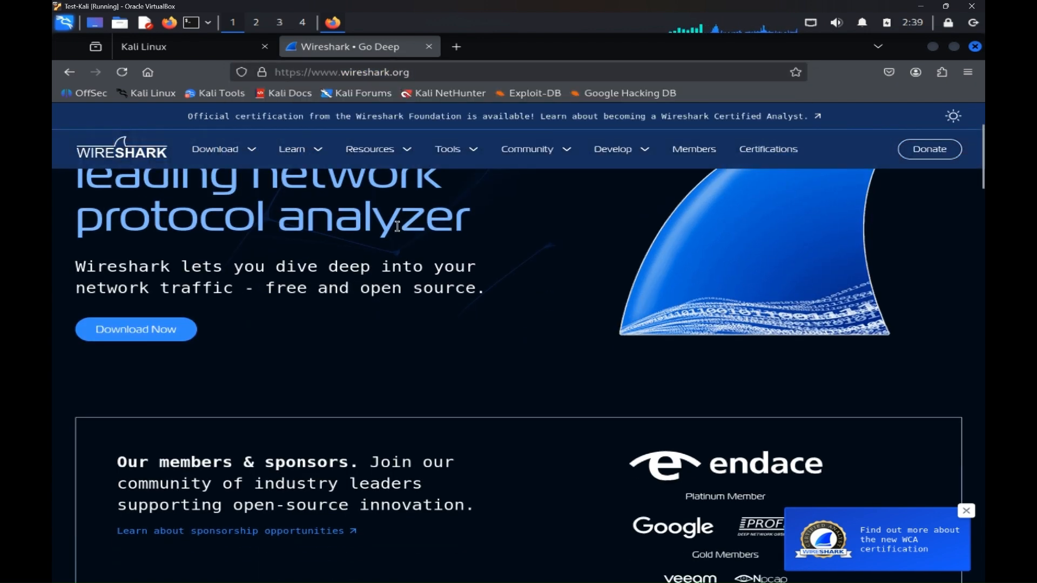
scroll(360, 234, up, 3)
mouse_move(239, 150)
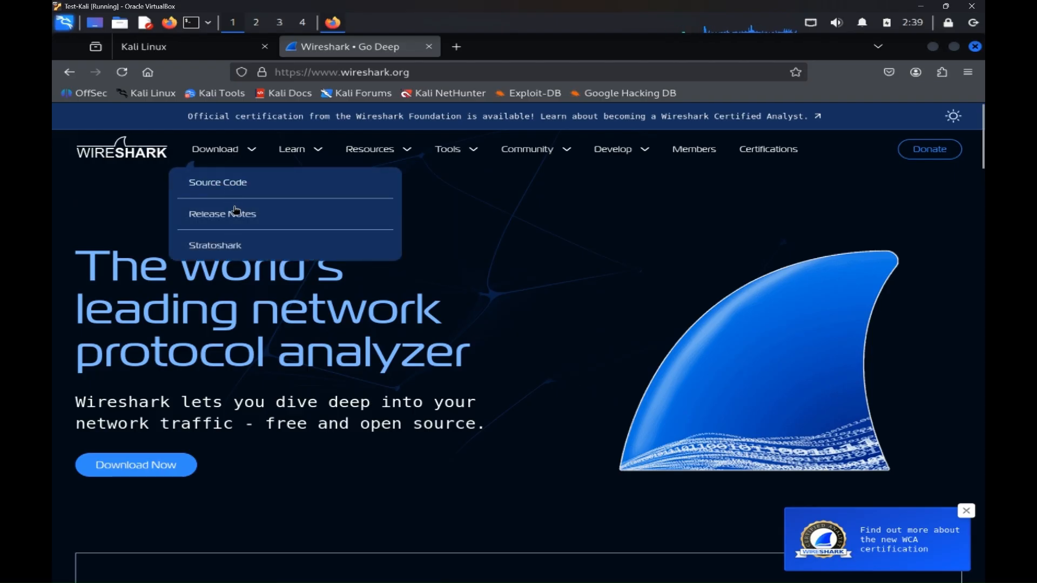
scroll(318, 287, down, 2)
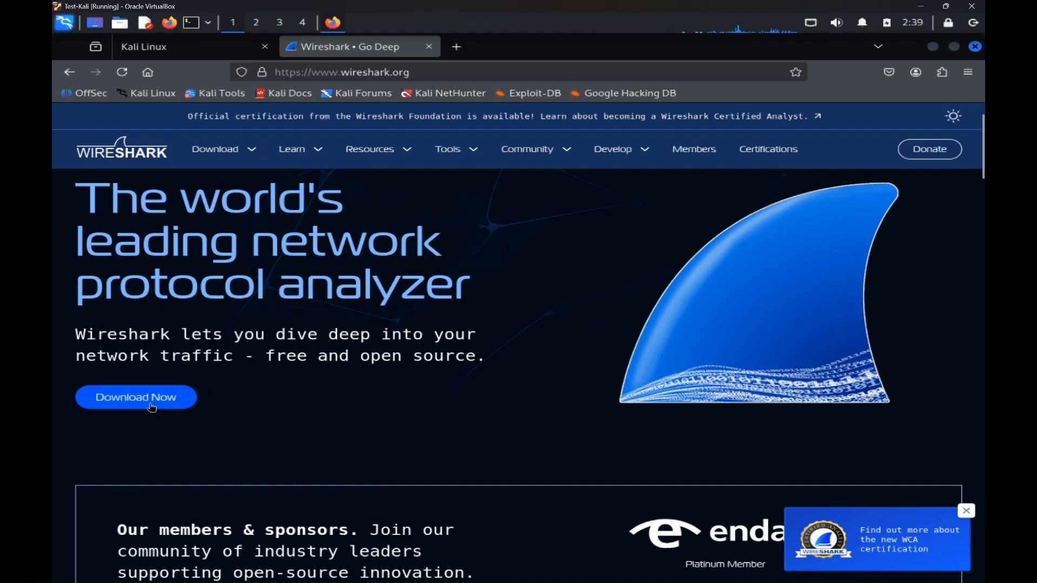
scroll(360, 326, down, 10)
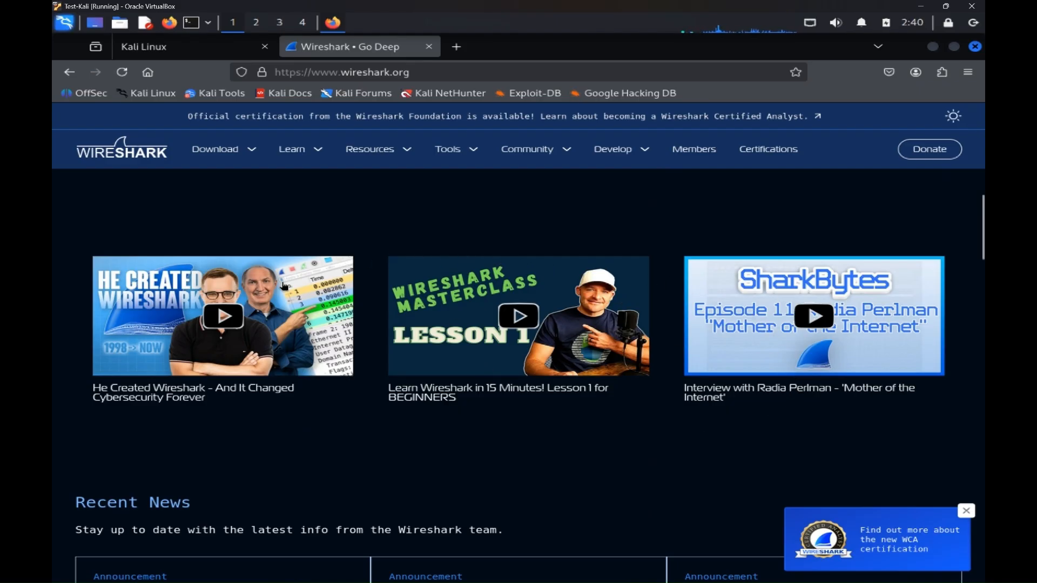
scroll(455, 315, down, 3)
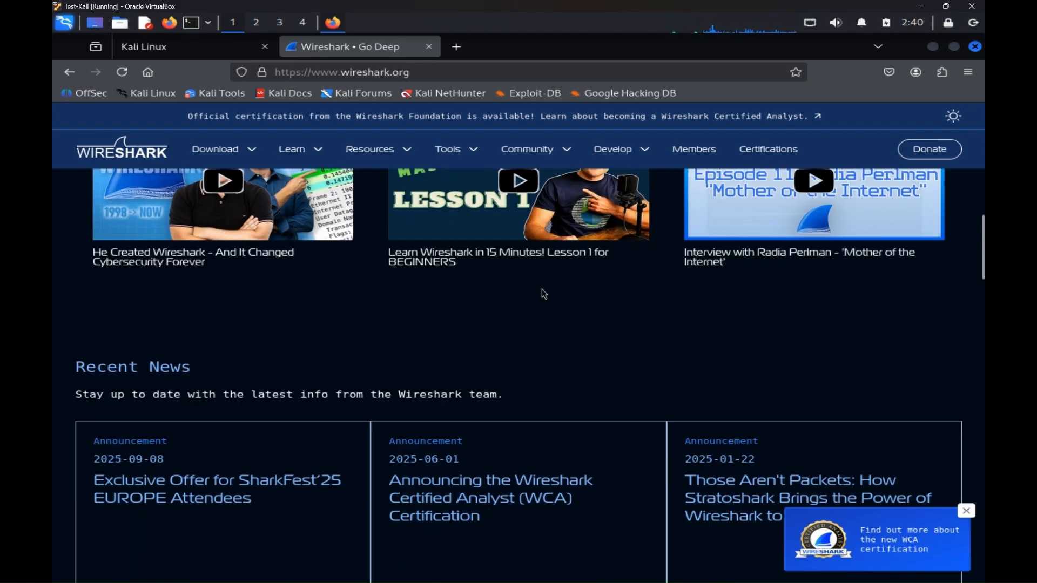
scroll(542, 289, down, 15)
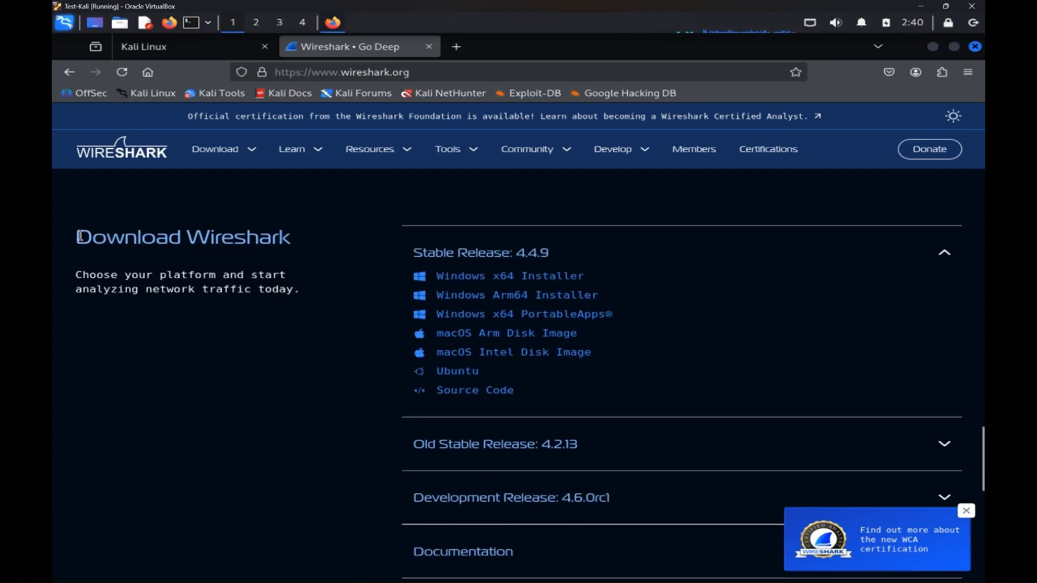
drag(80, 236, 294, 241)
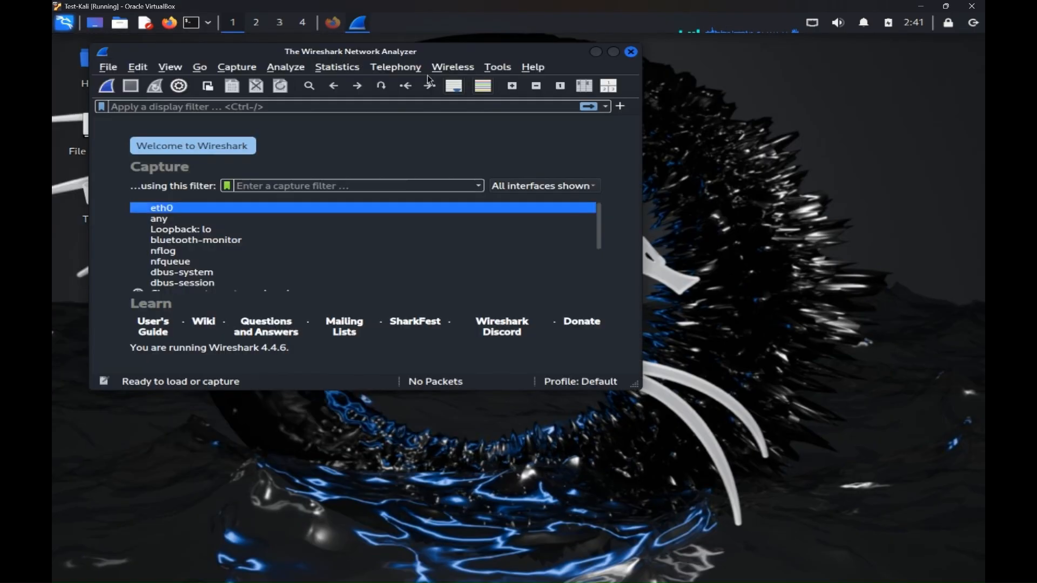
In Wireshark, enlarge the window, start a live capture on the eth0 interface, and maximize the window.
mouse_move(400, 56)
mouse_down()
mouse_move(440, 65)
mouse_move(389, 63)
mouse_up()
drag(627, 392, 937, 538)
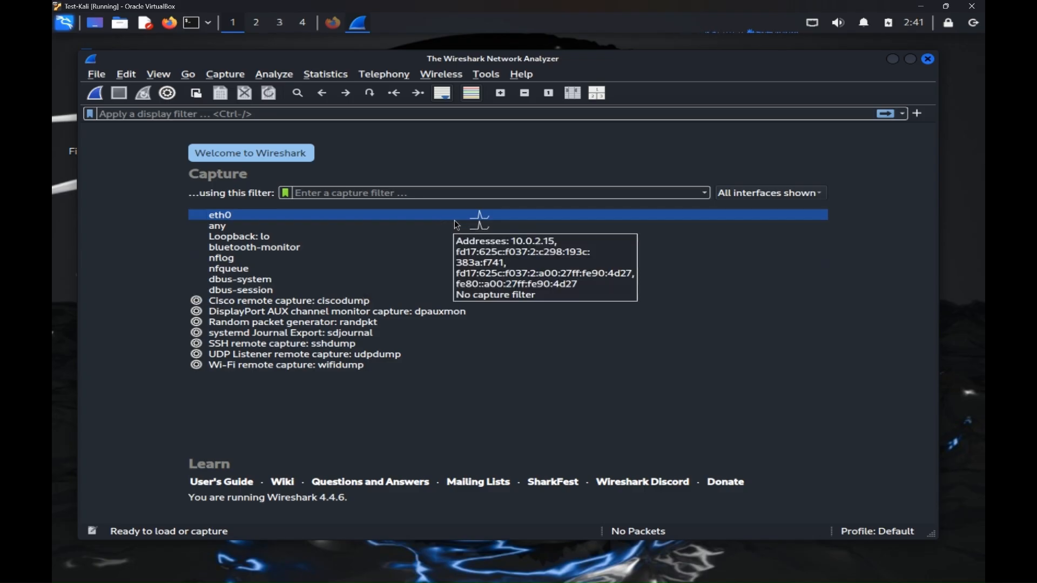
ctrl+click(378, 227)
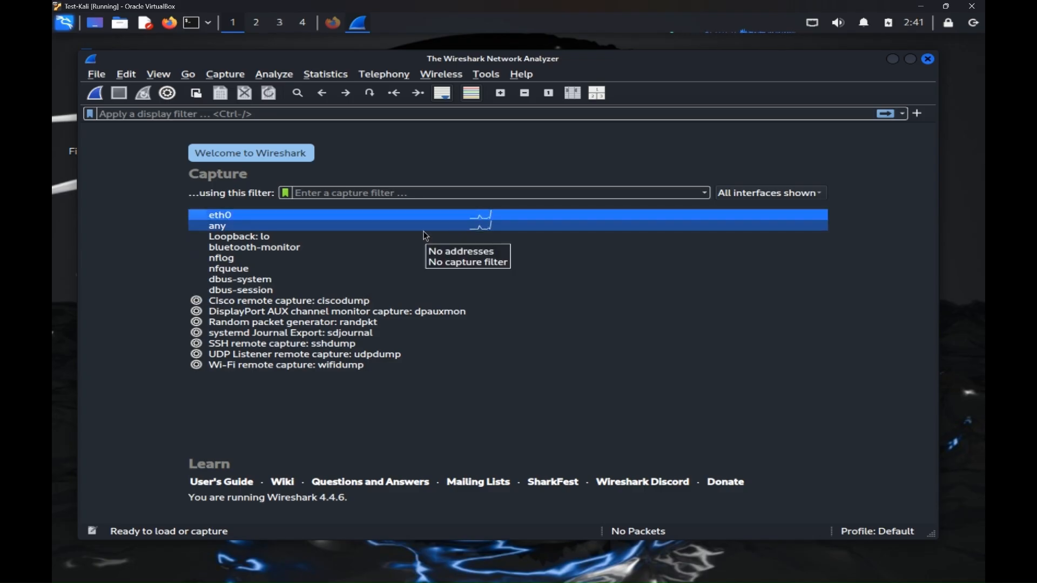
click(331, 216)
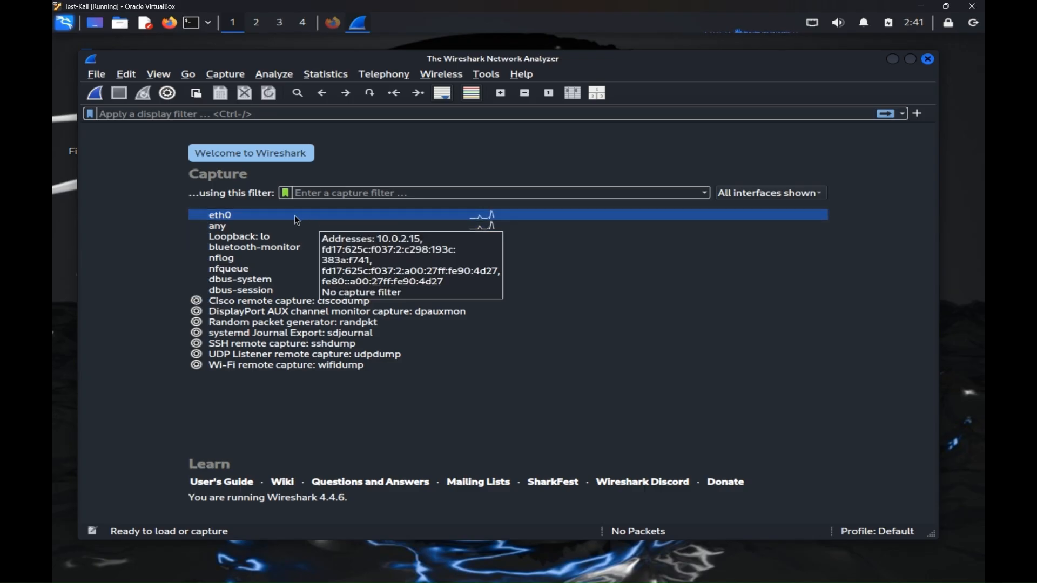
double_click(211, 216)
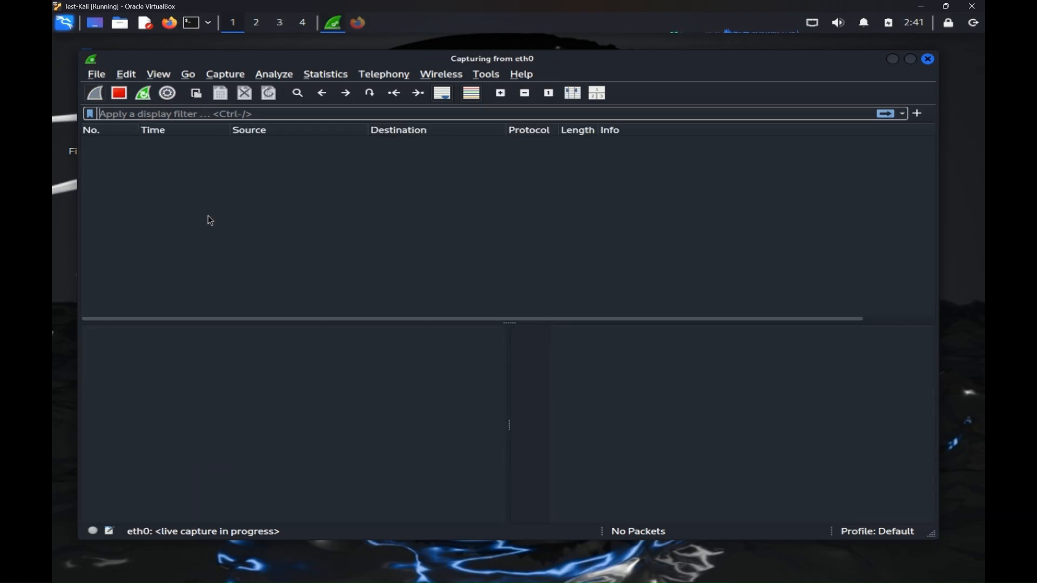
click(910, 58)
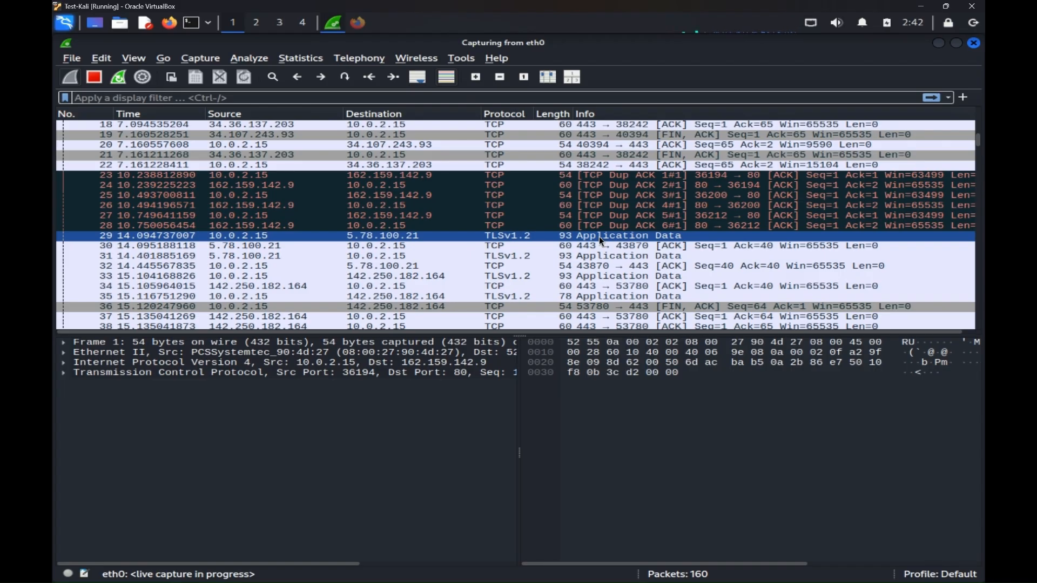
Open the Find Packet search bar for the captured packets.
click(489, 216)
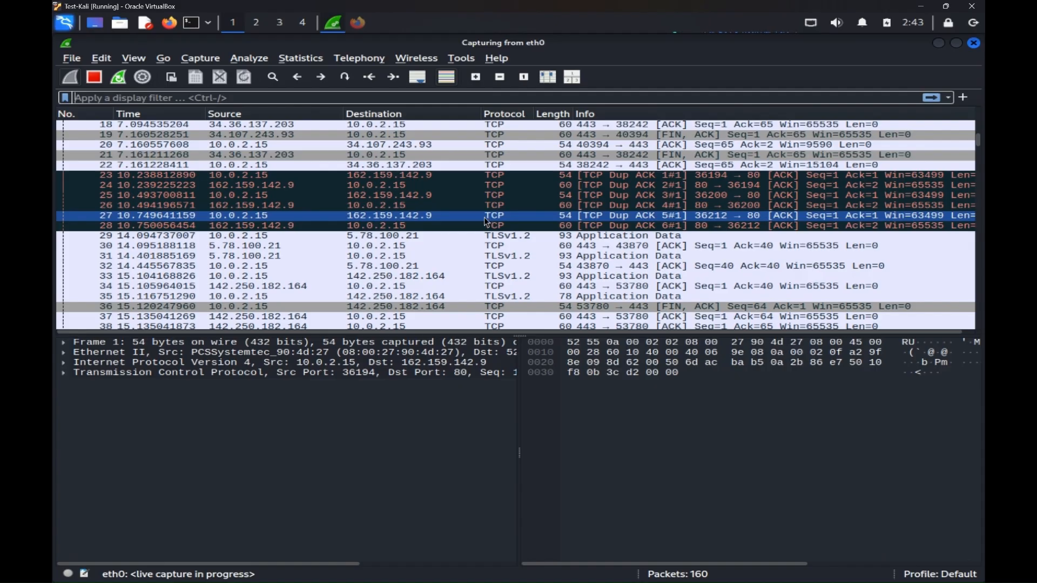
click(73, 59)
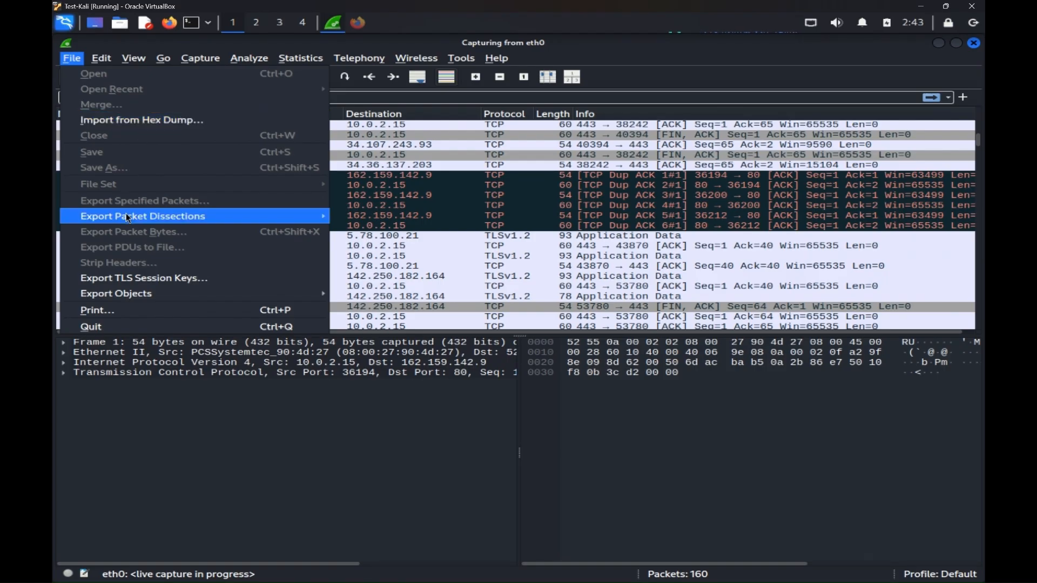
mouse_move(219, 222)
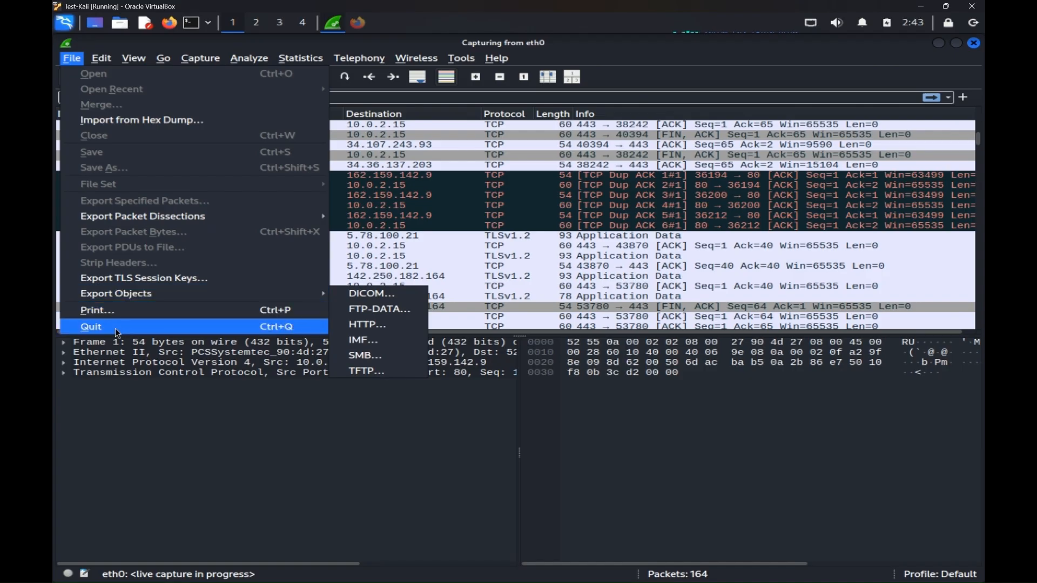
mouse_move(102, 63)
mouse_move(117, 79)
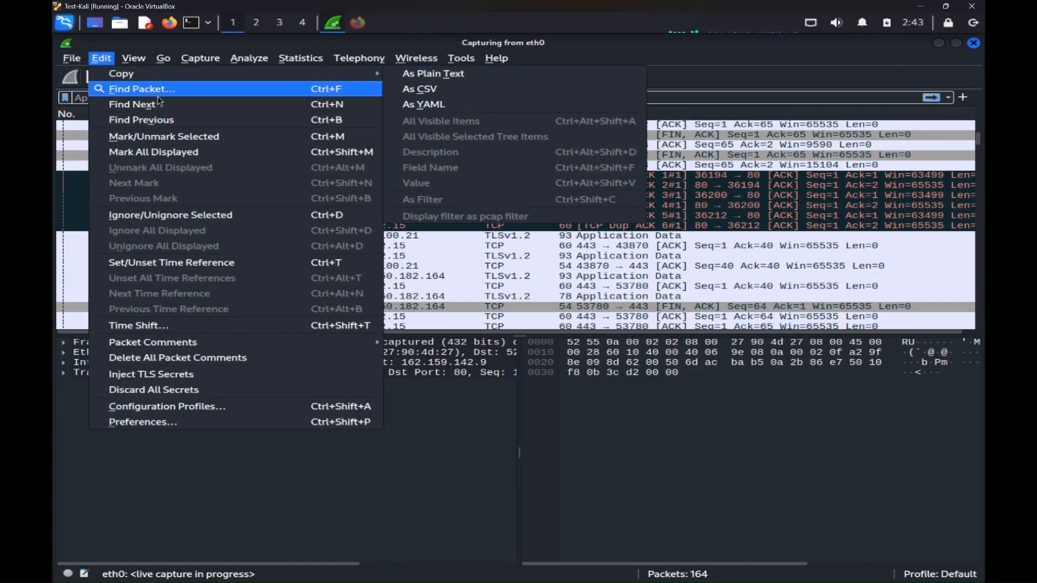
click(198, 91)
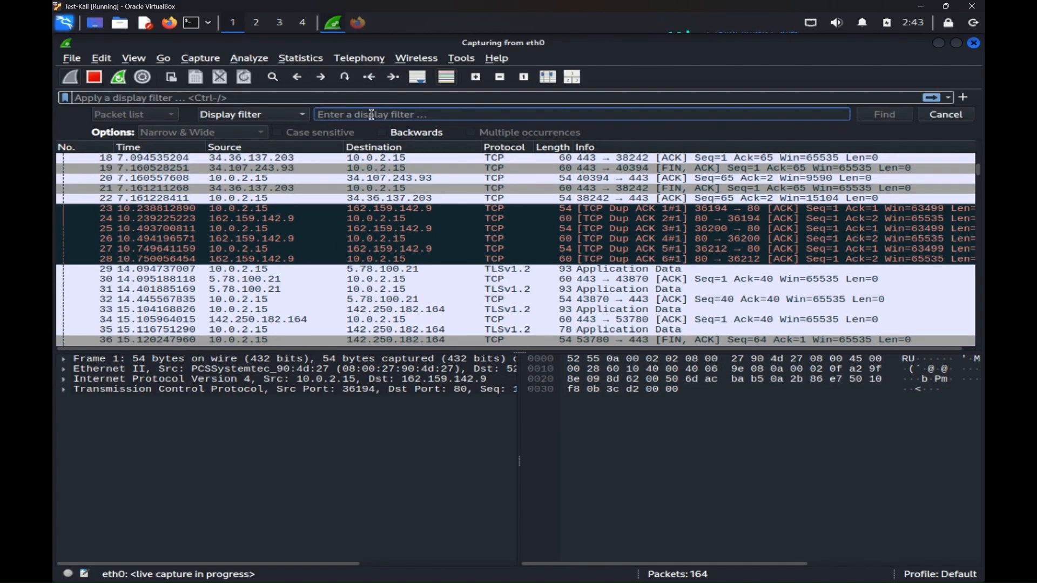
Turn the packet list's colorization off and back on.
click(96, 60)
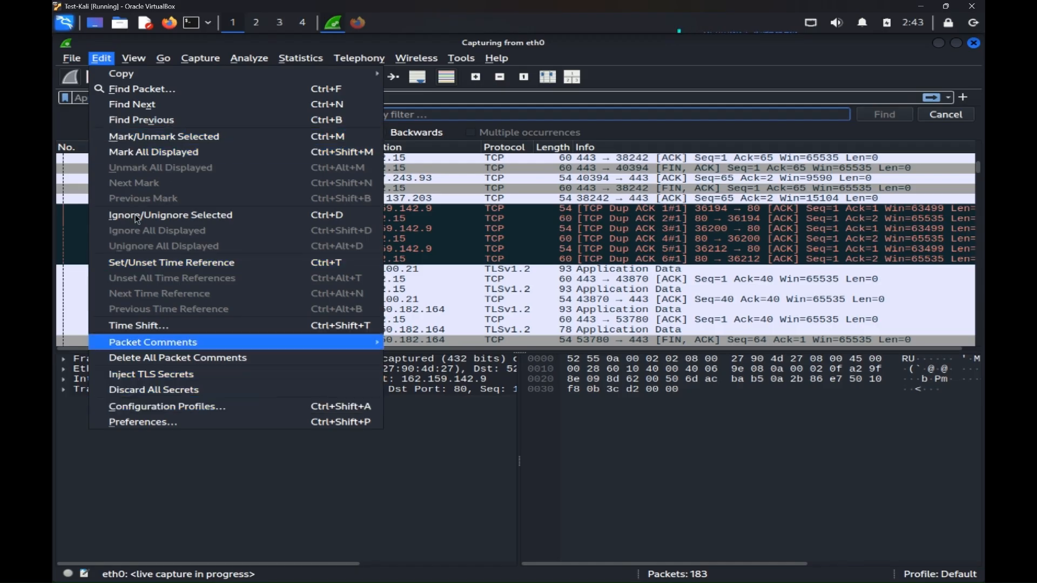
mouse_move(134, 58)
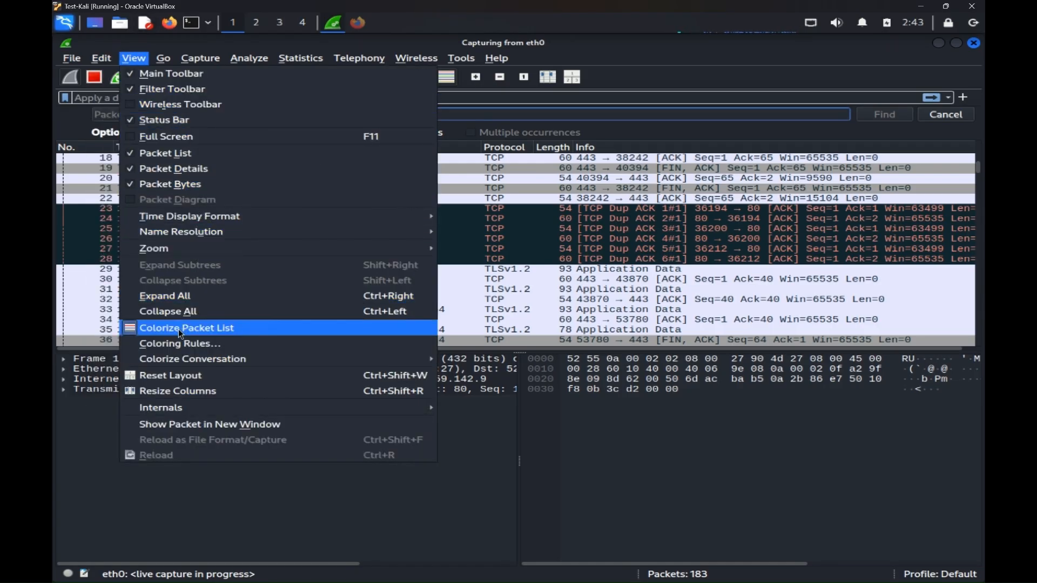
click(201, 334)
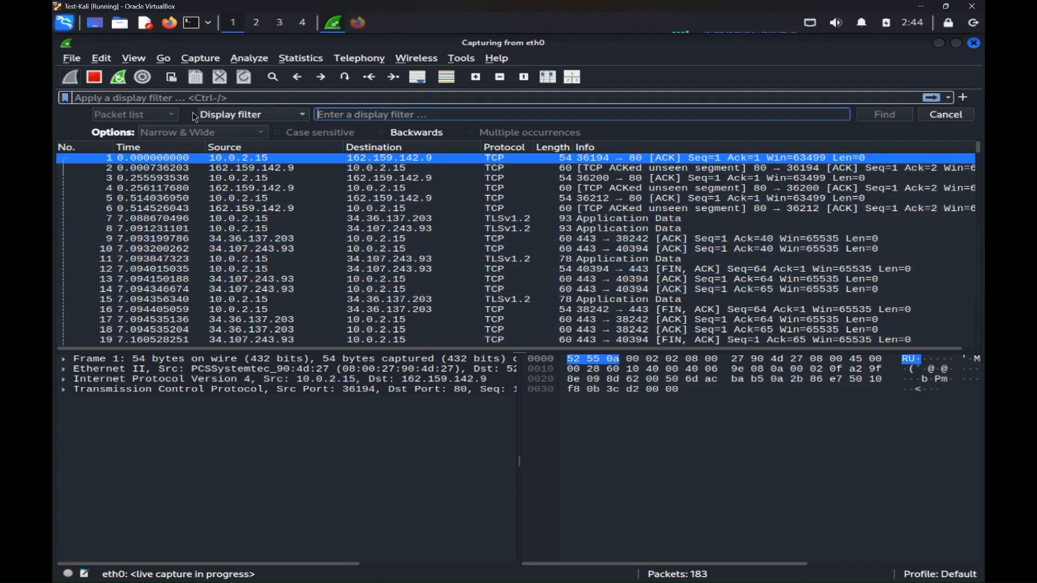
click(135, 60)
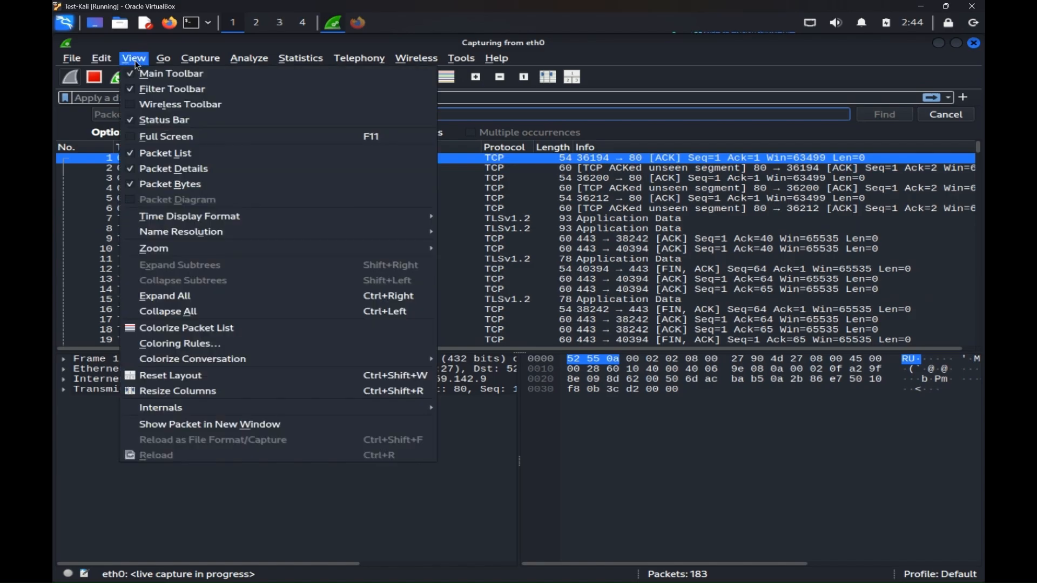
click(172, 323)
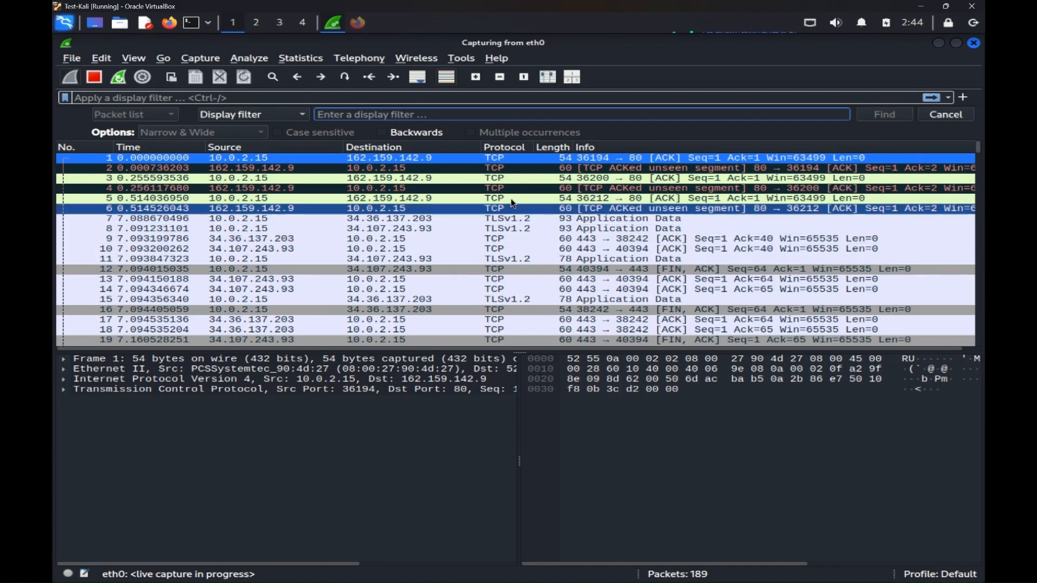
Review the saved display filters and their expressions, and close the list without changing anything.
click(164, 59)
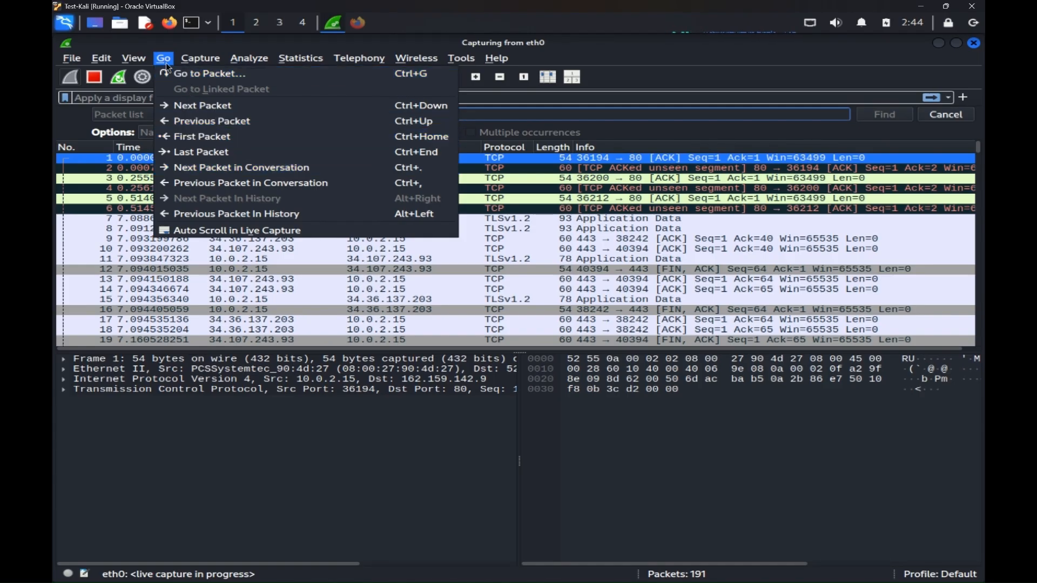
mouse_move(195, 60)
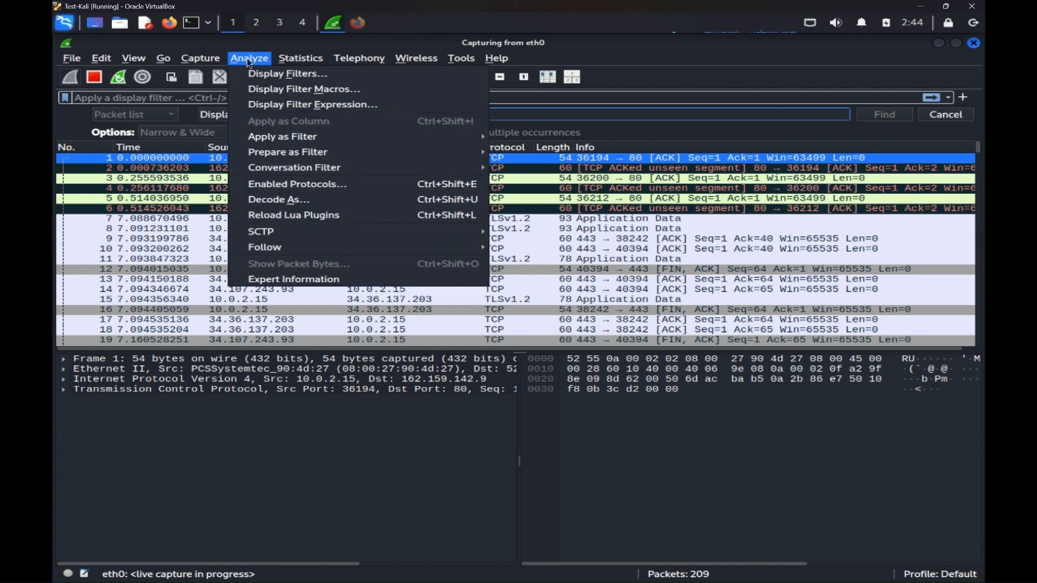
click(256, 75)
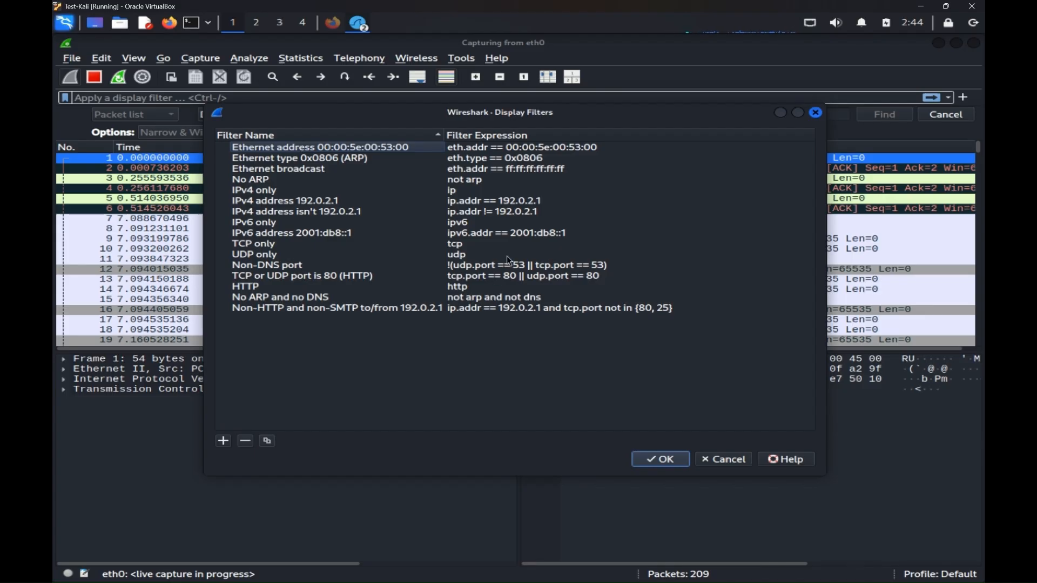
key(Escape)
Review the display filter macros and their expressions, and close the list without changing anything.
click(250, 58)
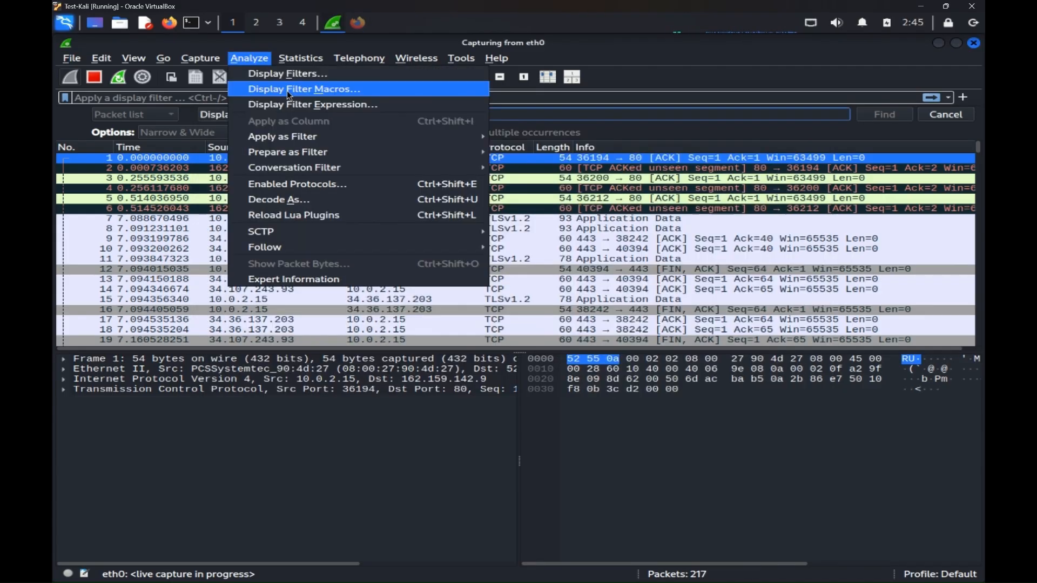
click(293, 95)
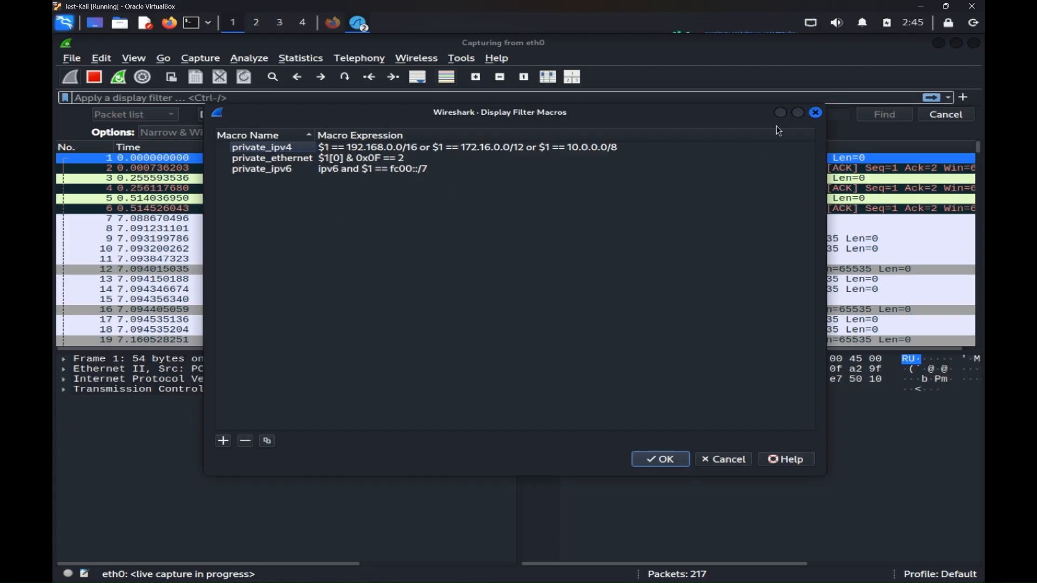
click(816, 112)
Select packet 8 in the packet list and look over the available options for applying and preparing filters.
click(275, 228)
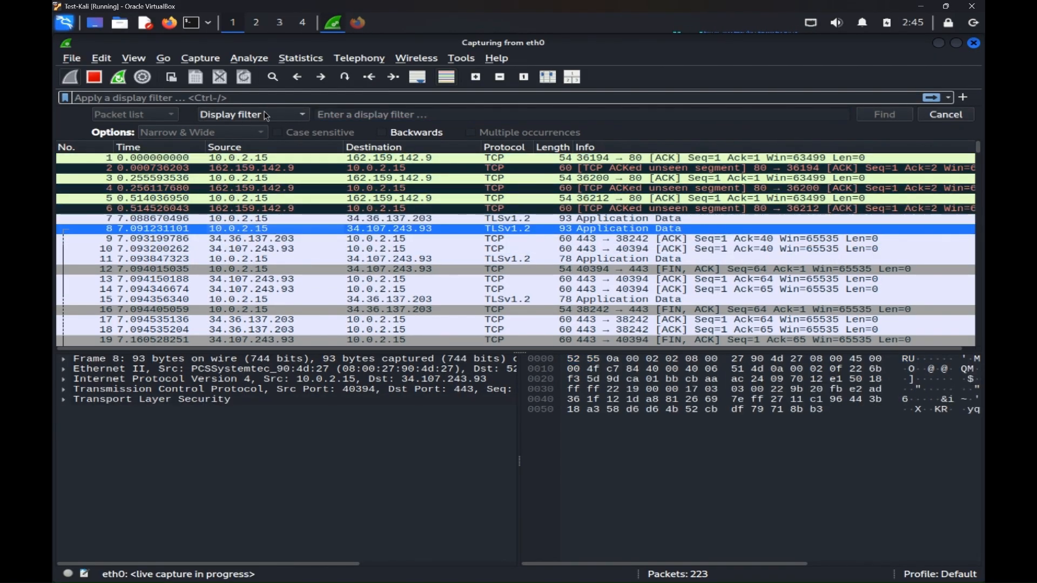
click(251, 59)
mouse_move(268, 136)
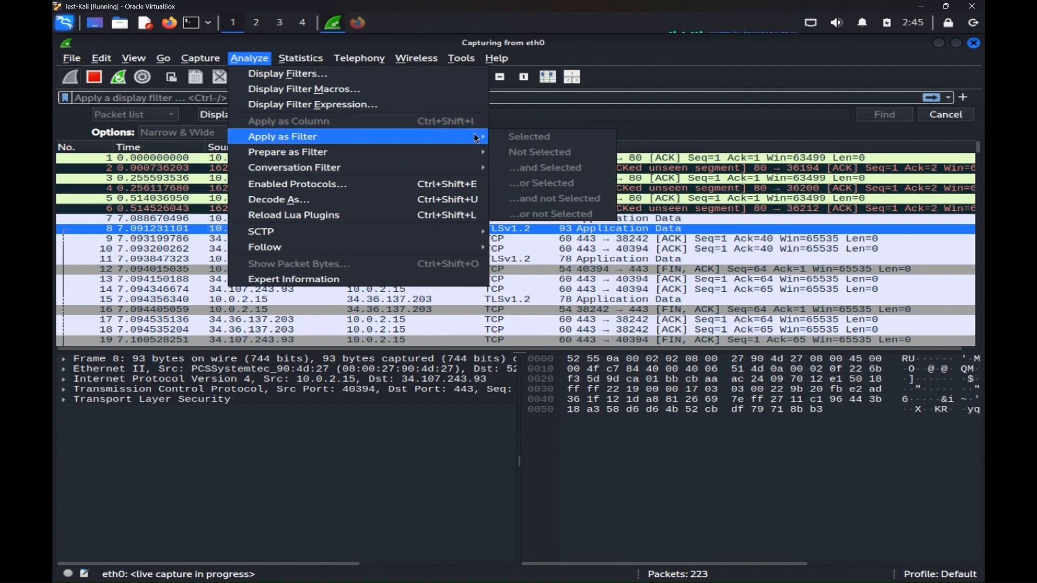
mouse_move(334, 157)
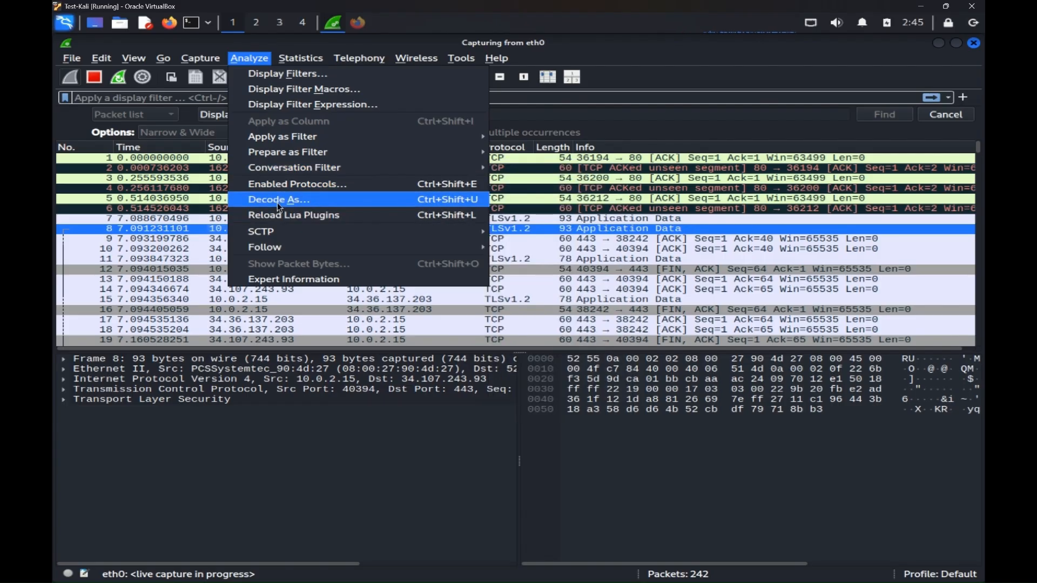
Review the capture file properties of the eth0 capture and close them.
mouse_move(302, 59)
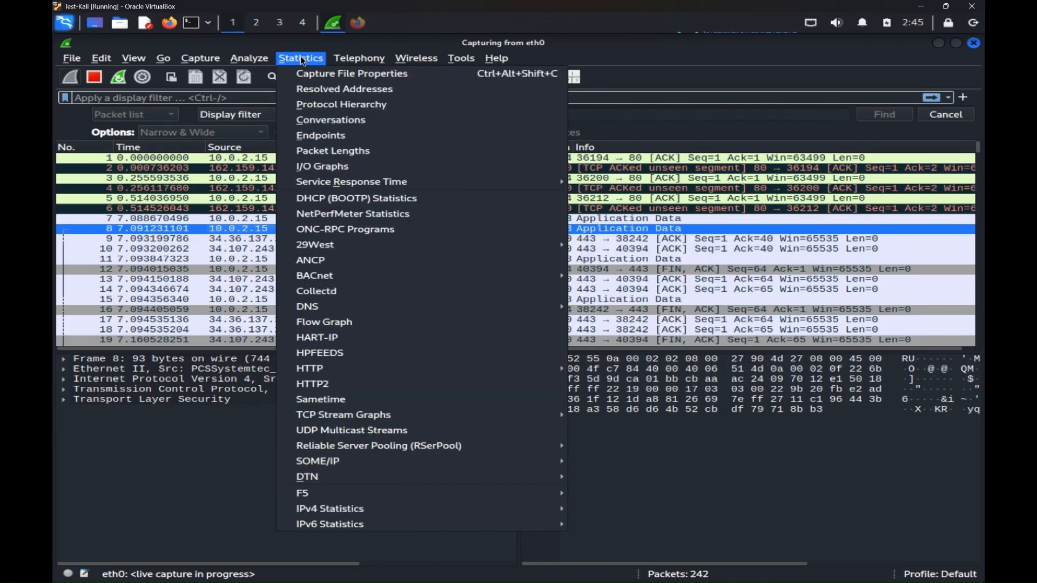
click(342, 76)
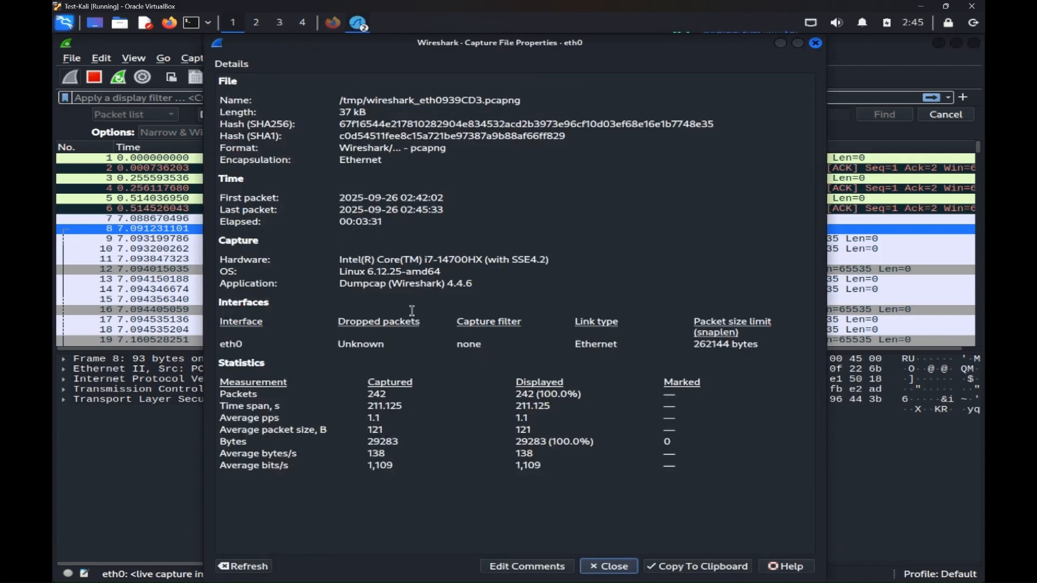
click(815, 47)
Review the resolved addresses of the capture, covering hosts, ports and capture file comments, and close the overview.
click(301, 57)
click(315, 89)
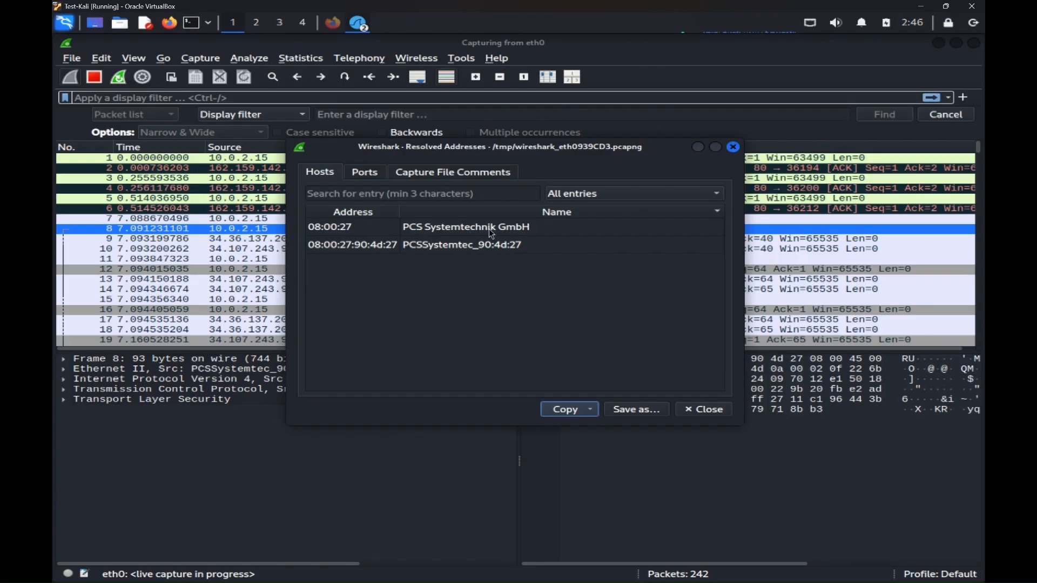
click(369, 174)
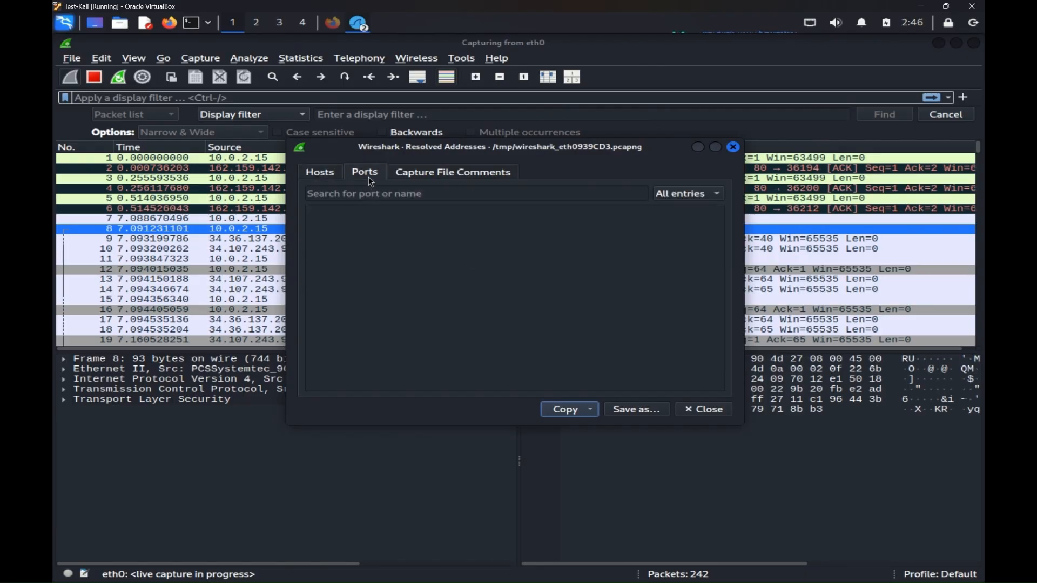
click(433, 175)
click(327, 173)
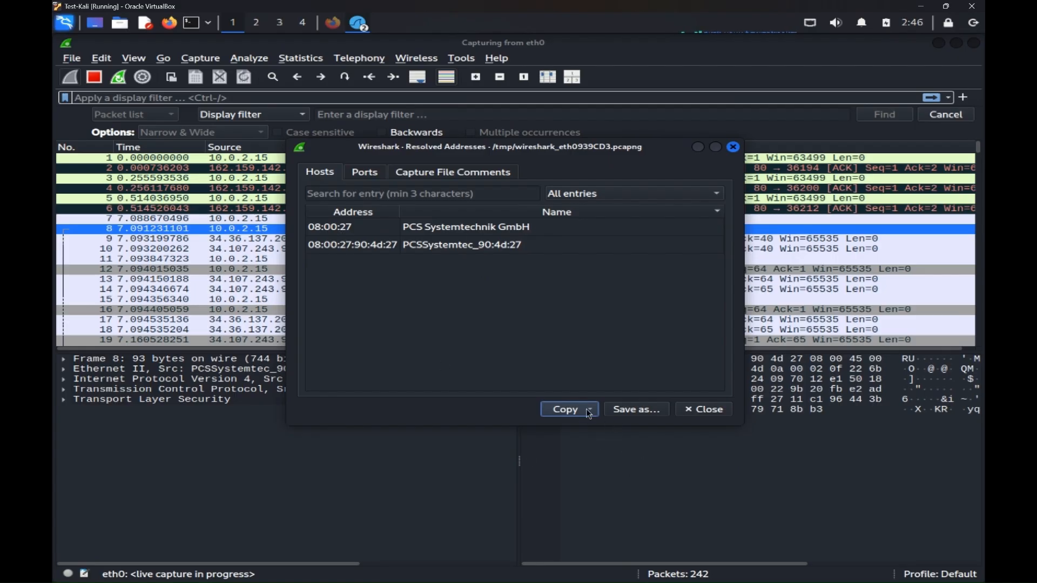
click(705, 409)
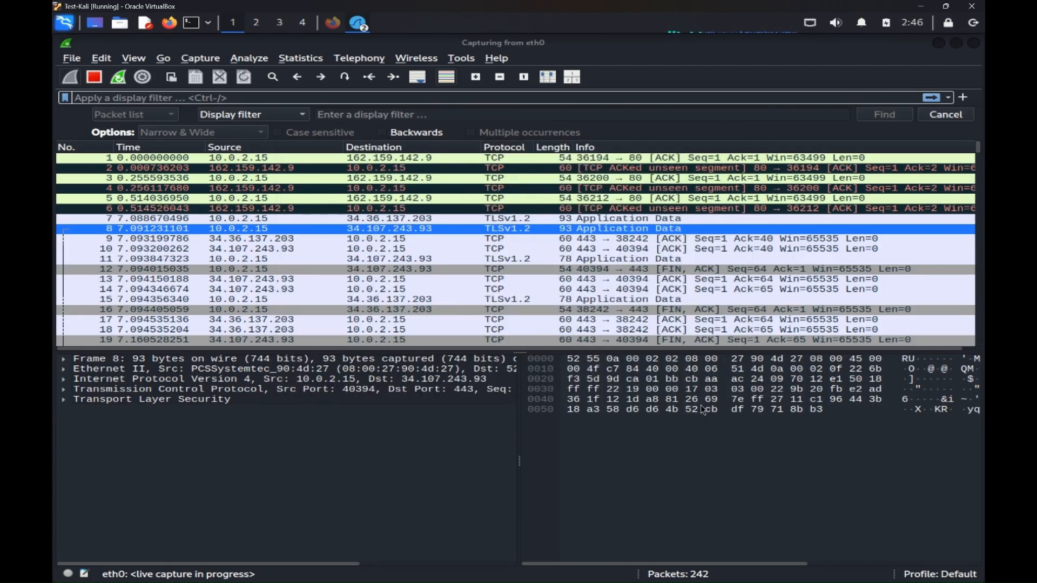
Review the protocol hierarchy statistics of the capture and close them.
click(300, 58)
click(314, 108)
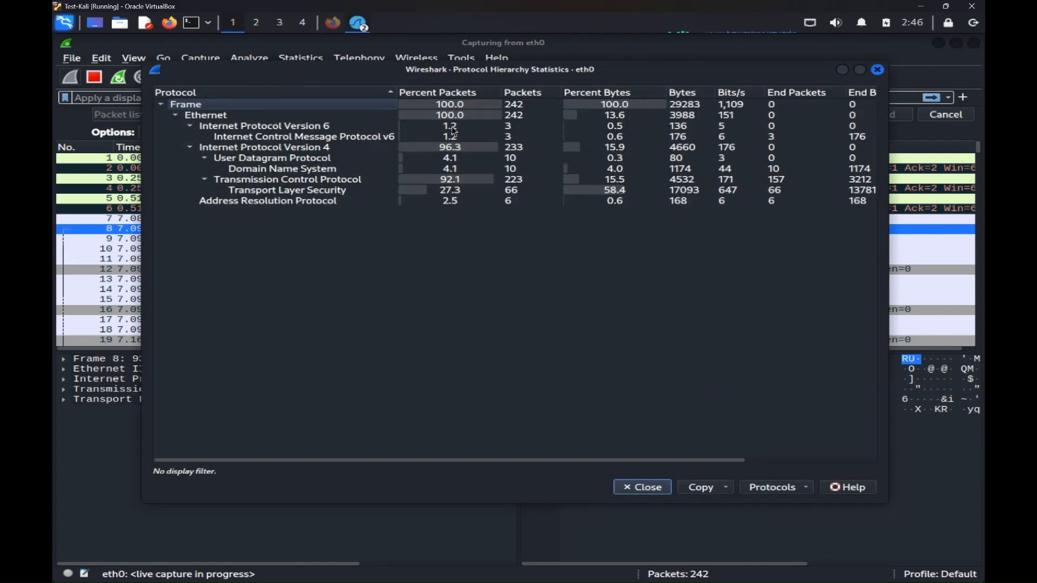
click(875, 70)
Open the conversation statistics, exclude IPv6 from the listed protocols, and examine the IPv4 conversations.
click(296, 59)
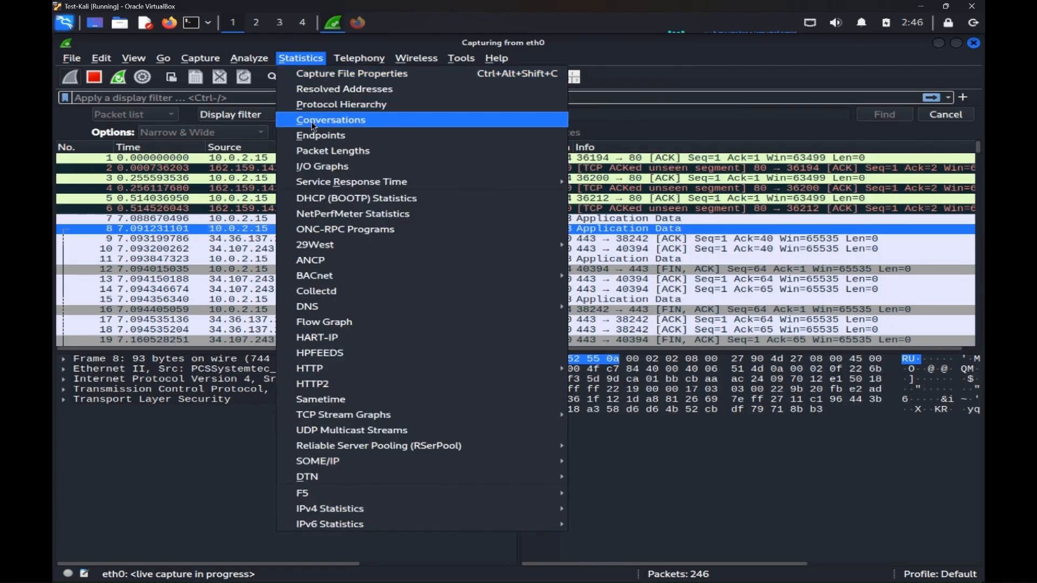
click(312, 122)
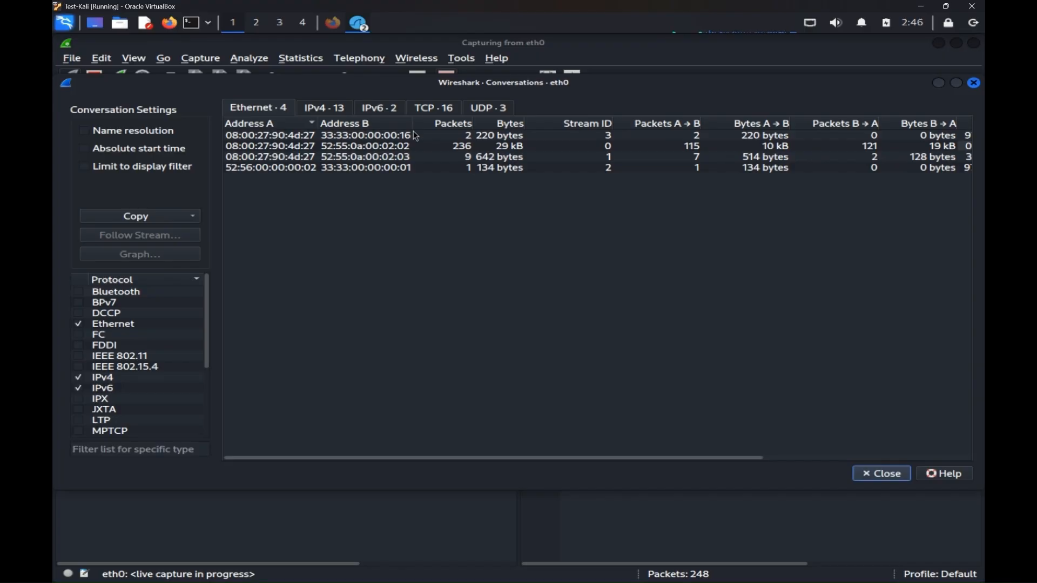
click(80, 389)
click(332, 108)
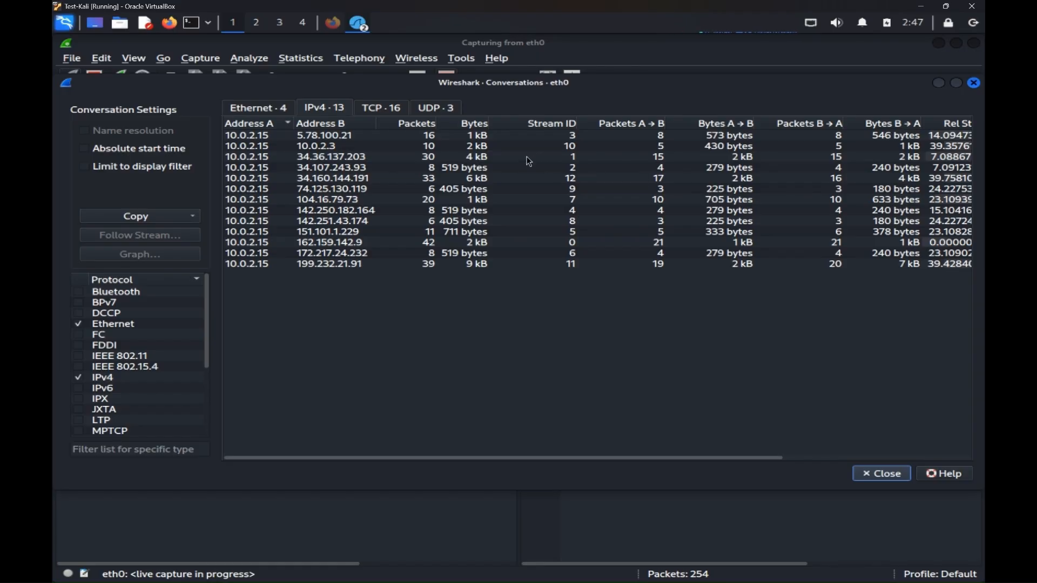
drag(618, 83, 604, 86)
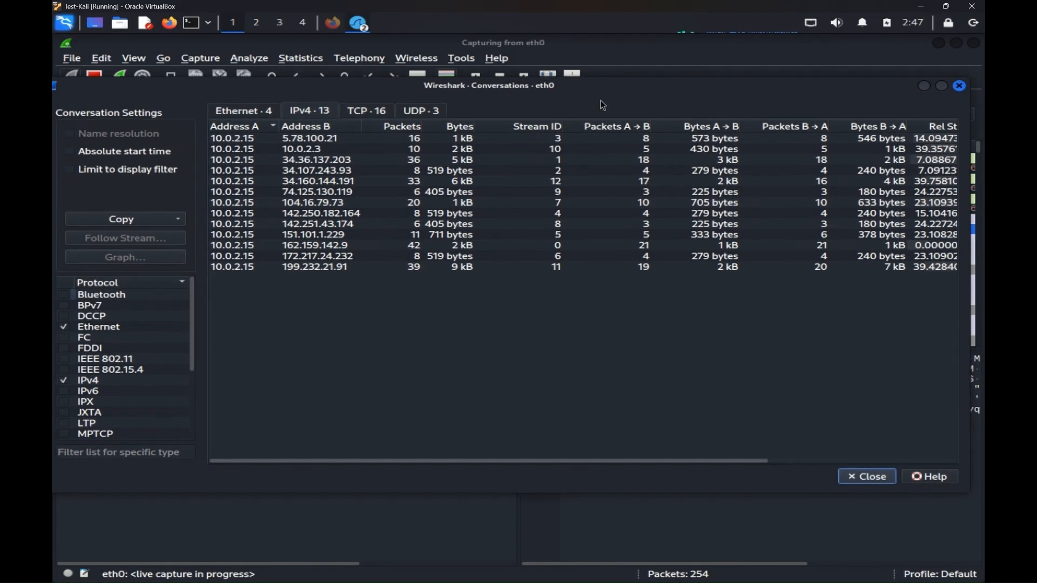
click(365, 111)
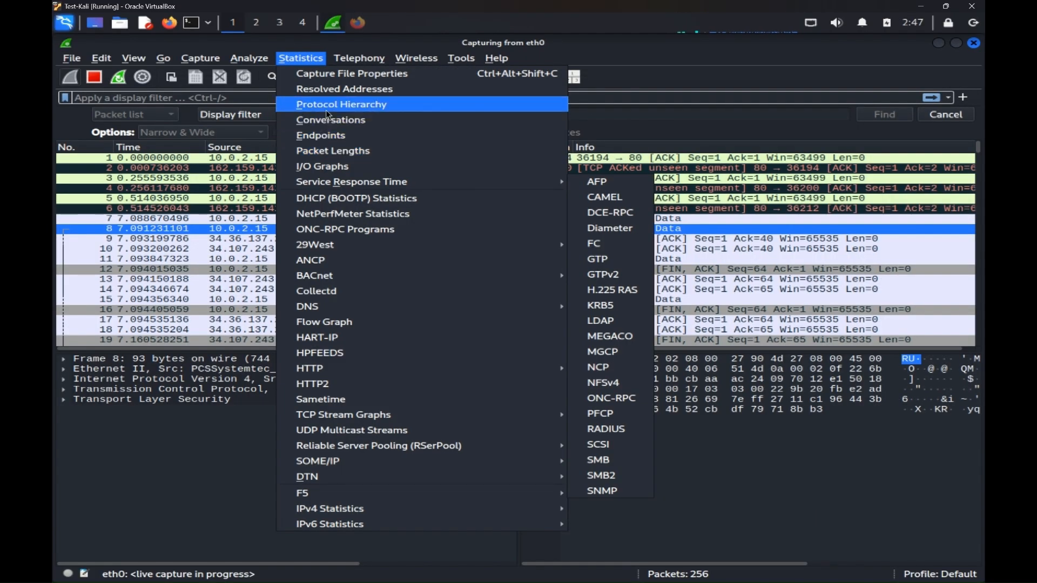
Review the endpoint statistics for Ethernet, IPv4, IPv6, TCP and UDP, and close them.
click(326, 134)
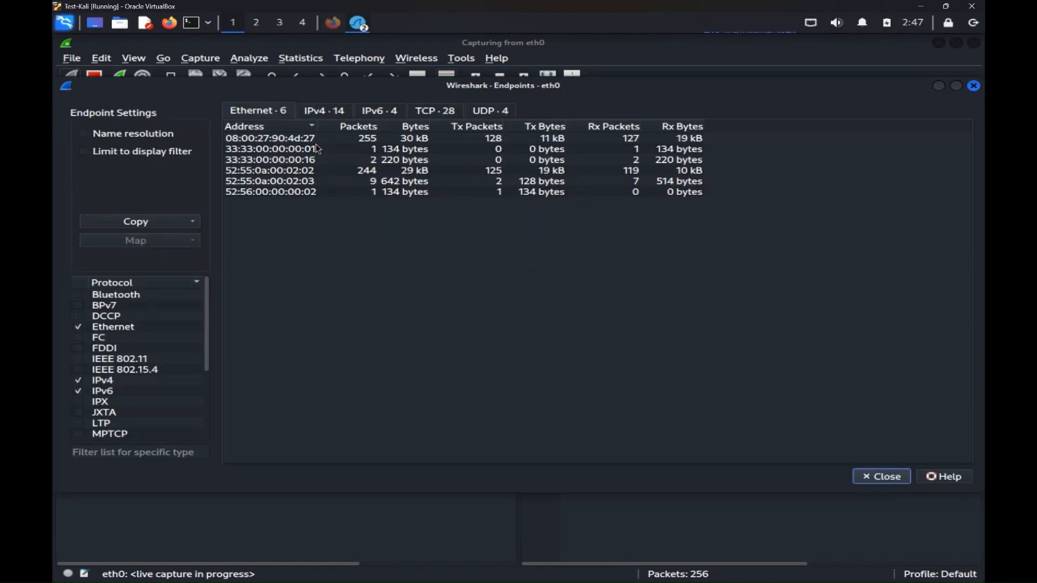
click(315, 113)
click(373, 113)
click(436, 112)
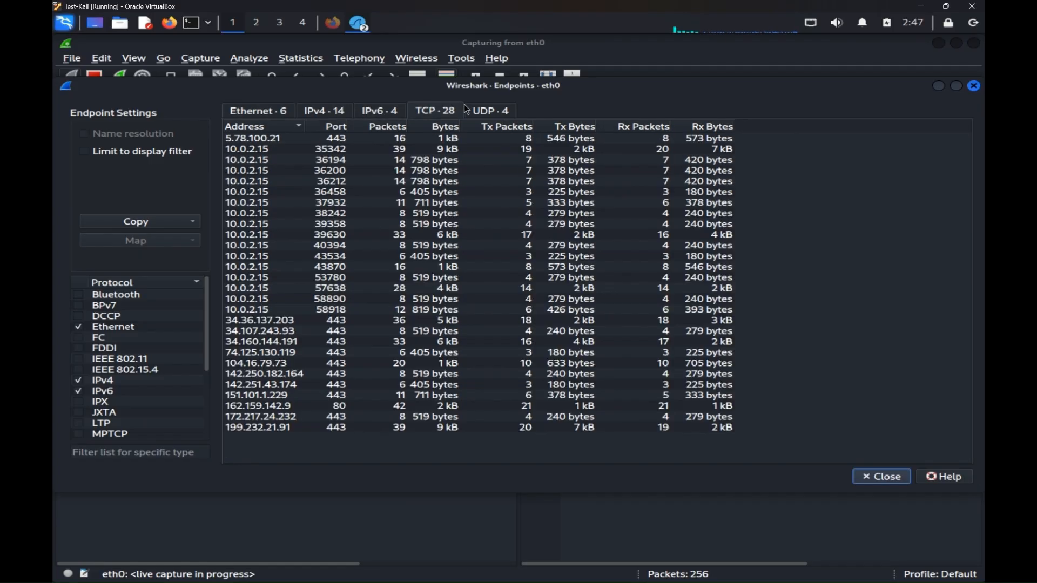
click(476, 111)
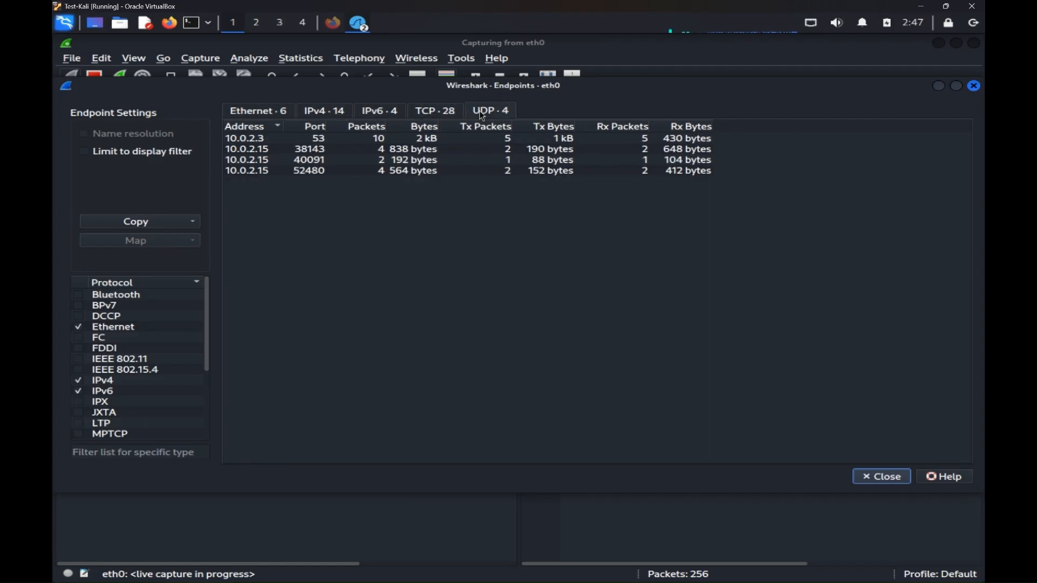
click(975, 87)
Check the WLAN traffic statistics for the capture and close them.
click(415, 57)
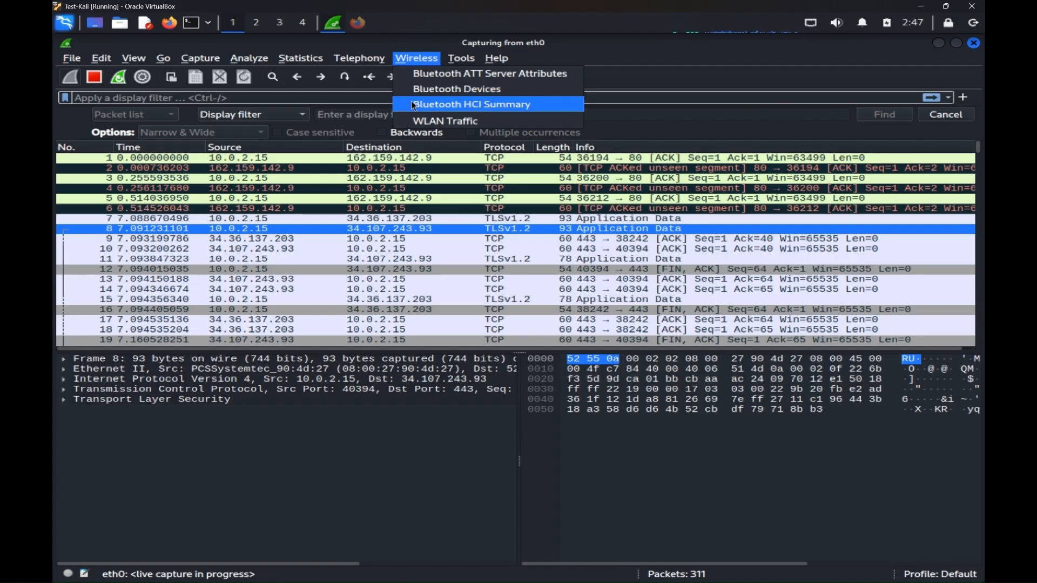
click(414, 122)
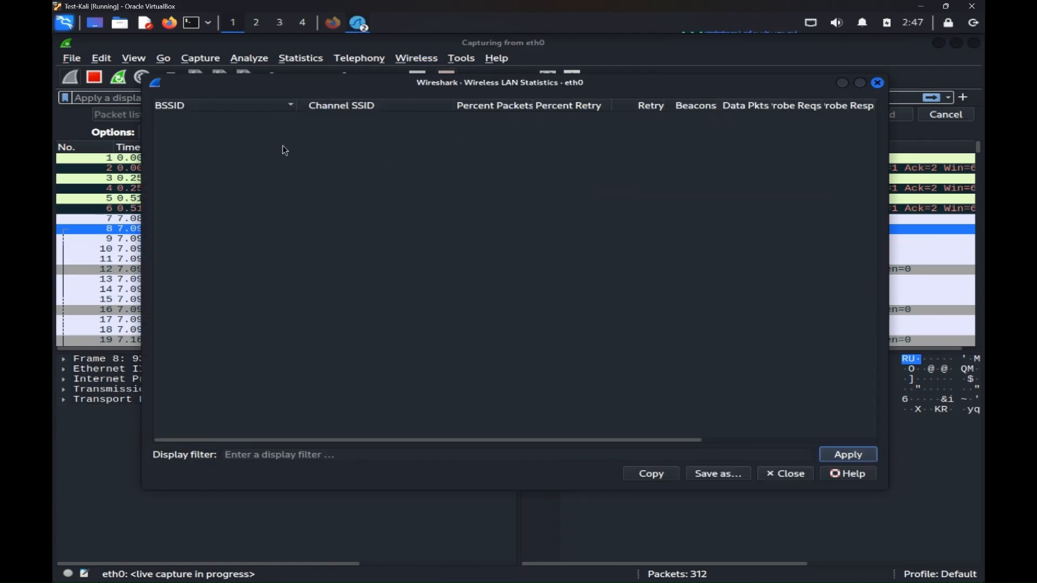
click(878, 83)
Review the firewall ACL rules generated for packet 8, switch them to IP Filter (ipfilter) format, and close them.
click(462, 58)
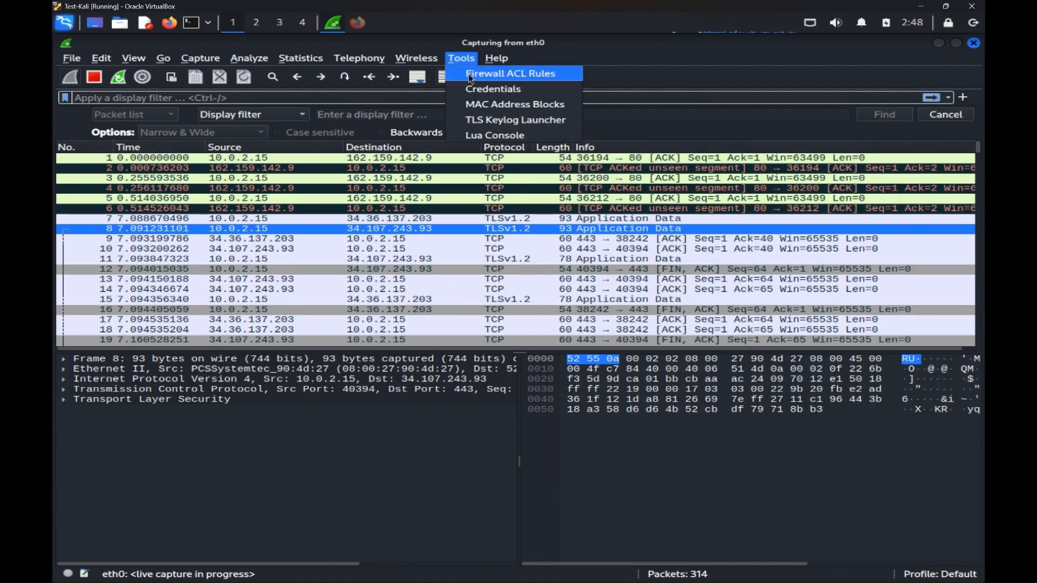
click(470, 79)
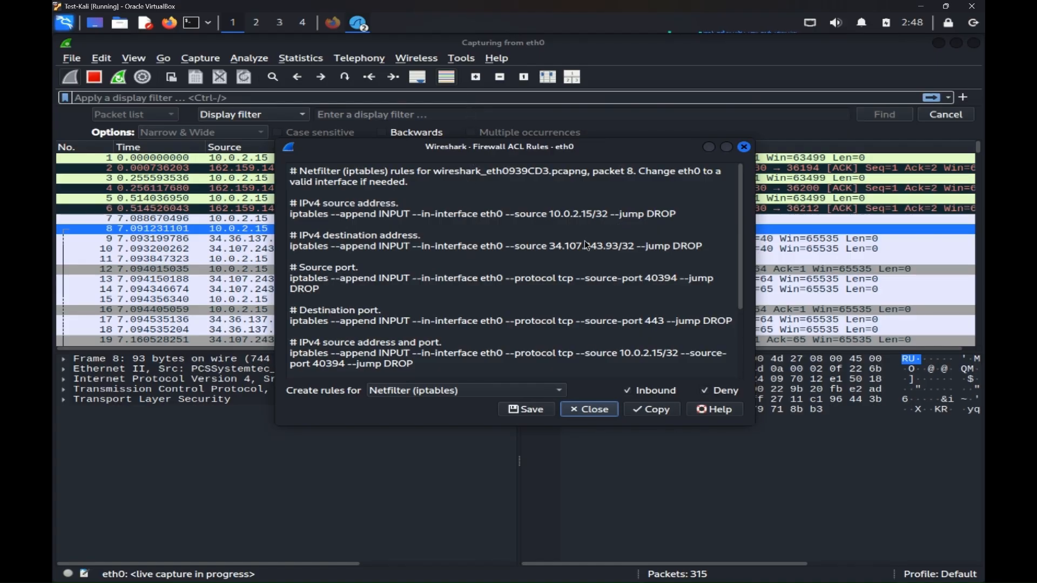
click(475, 392)
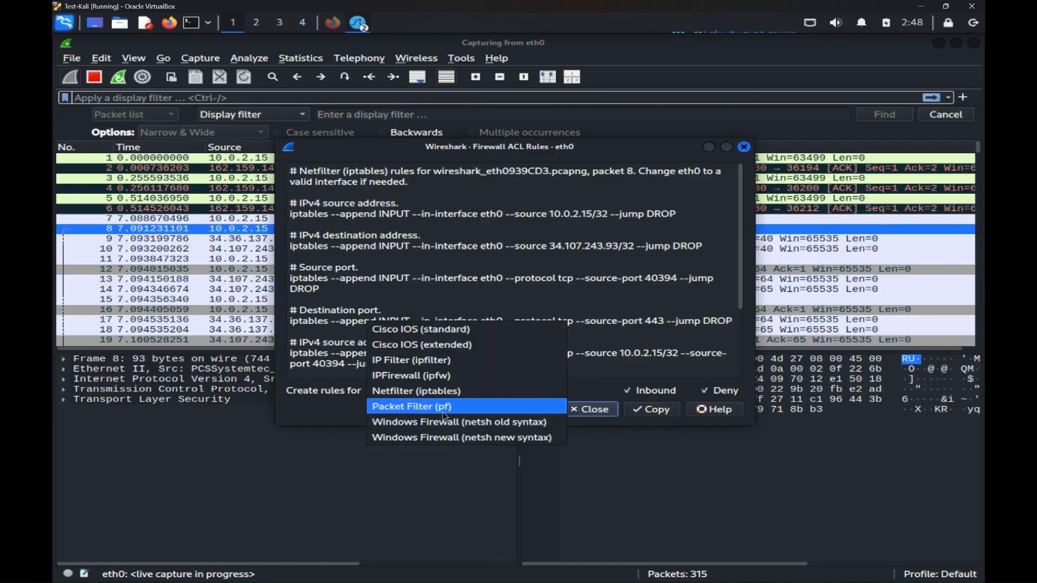
click(413, 362)
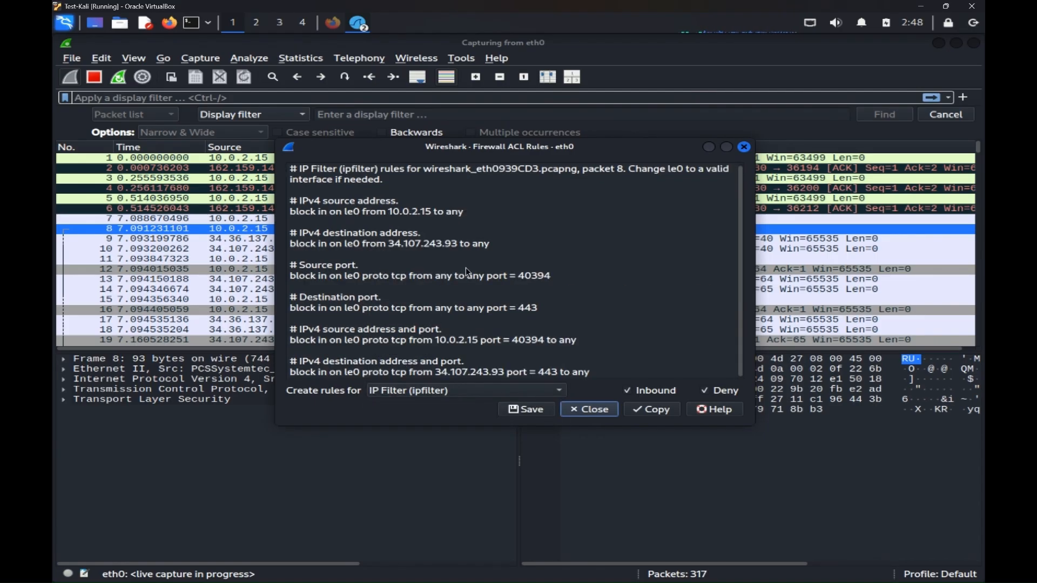
scroll(553, 258, up, 1)
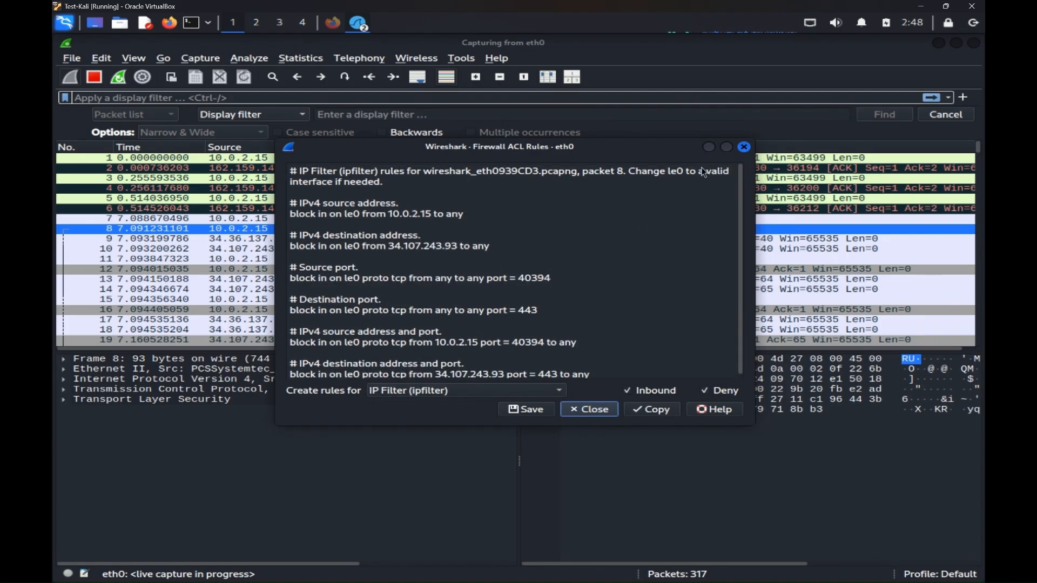
click(745, 147)
click(497, 58)
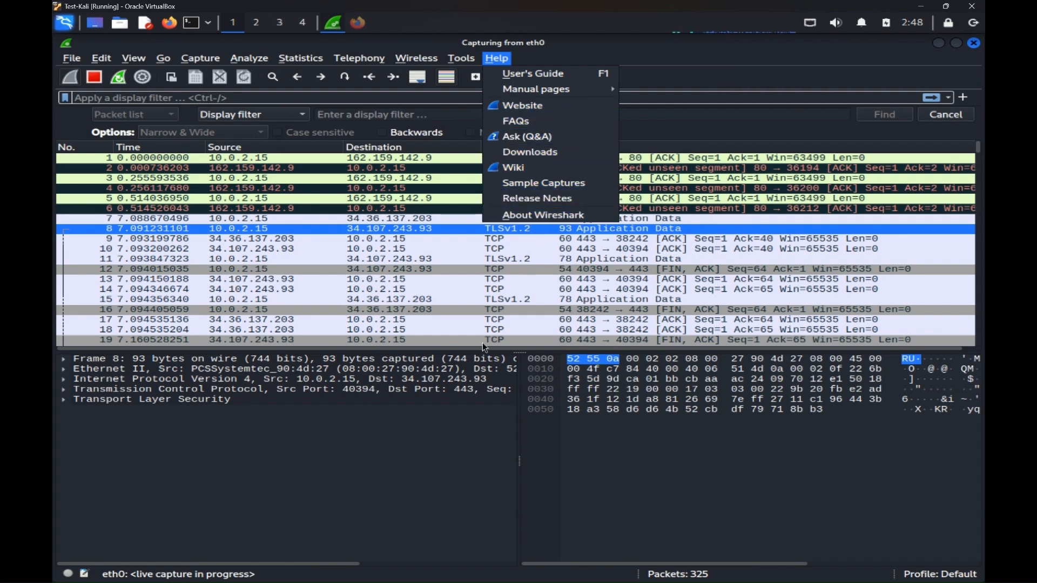
click(458, 418)
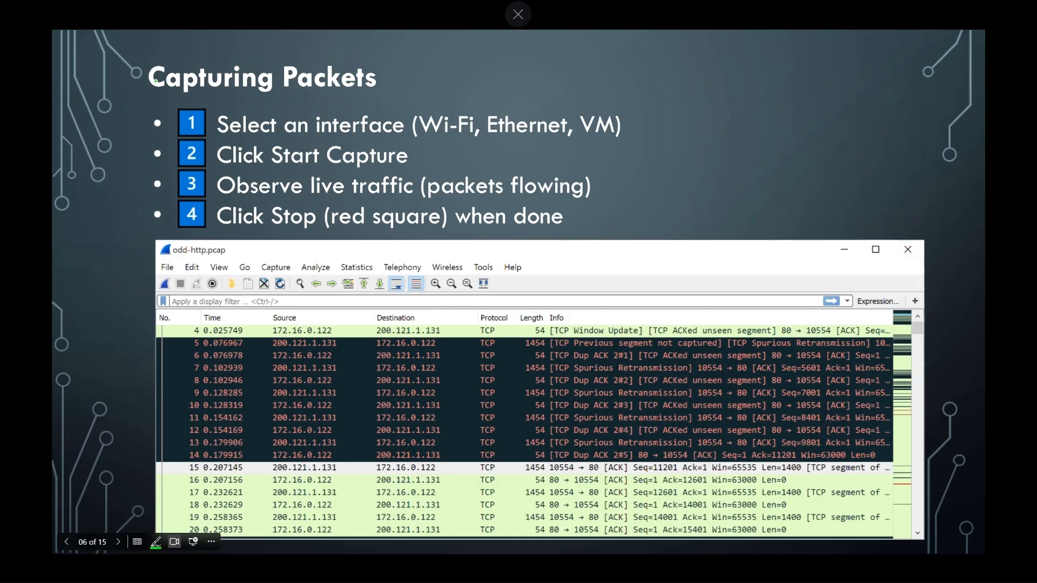
mouse_move(145, 97)
mouse_down()
mouse_move(319, 96)
mouse_move(313, 47)
mouse_move(143, 114)
mouse_move(286, 117)
mouse_up()
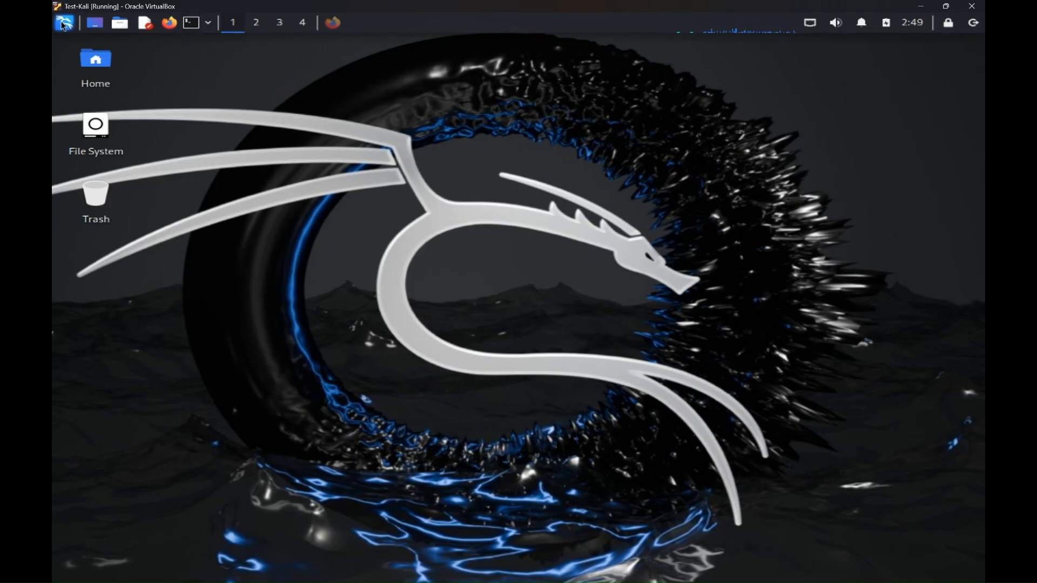
Find and launch Wireshark from the Kali applications, and start a live capture on the eth0 interface.
click(65, 22)
click(116, 87)
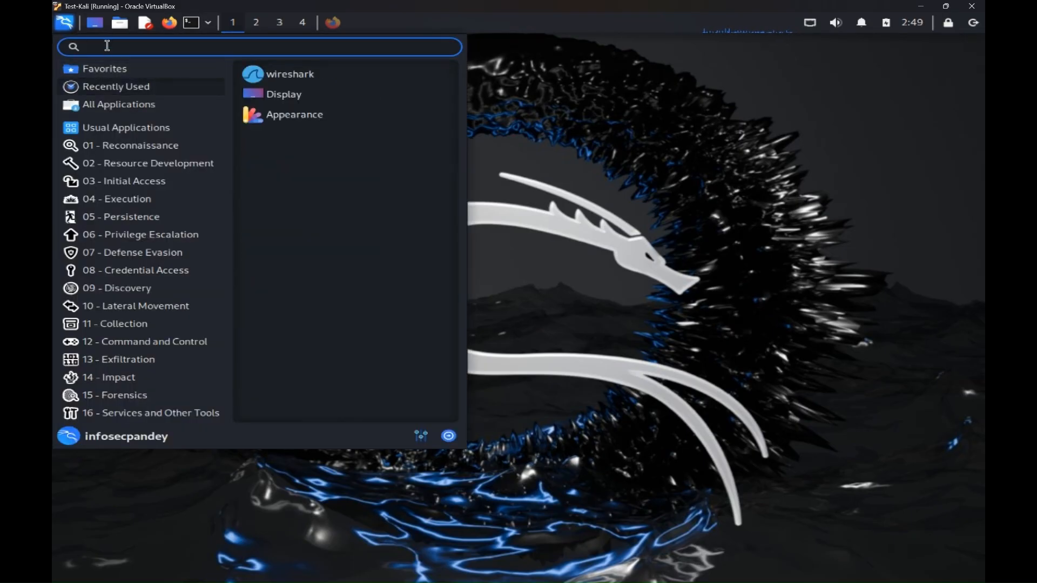
text(wiresh)
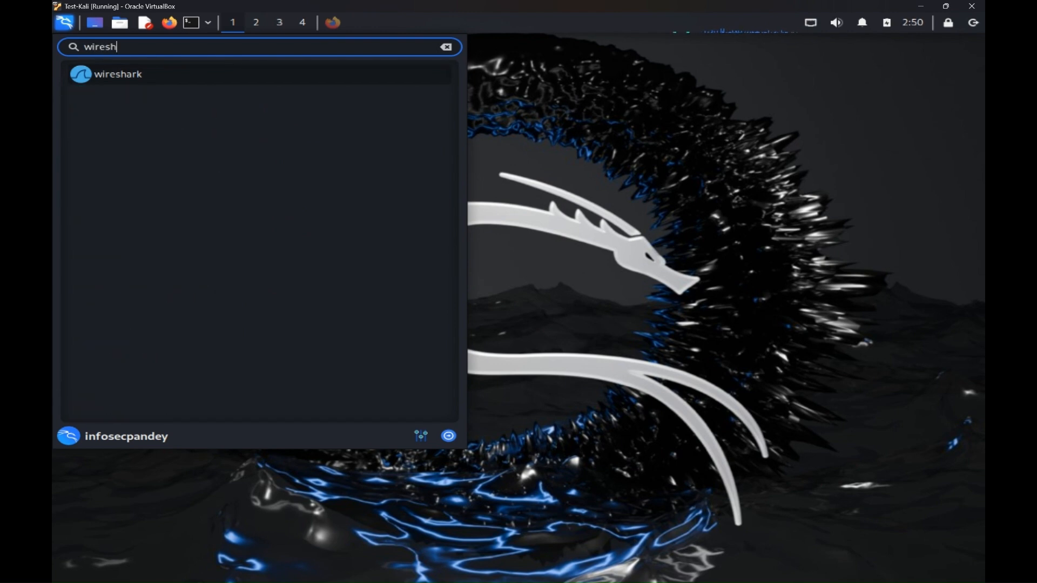
click(106, 77)
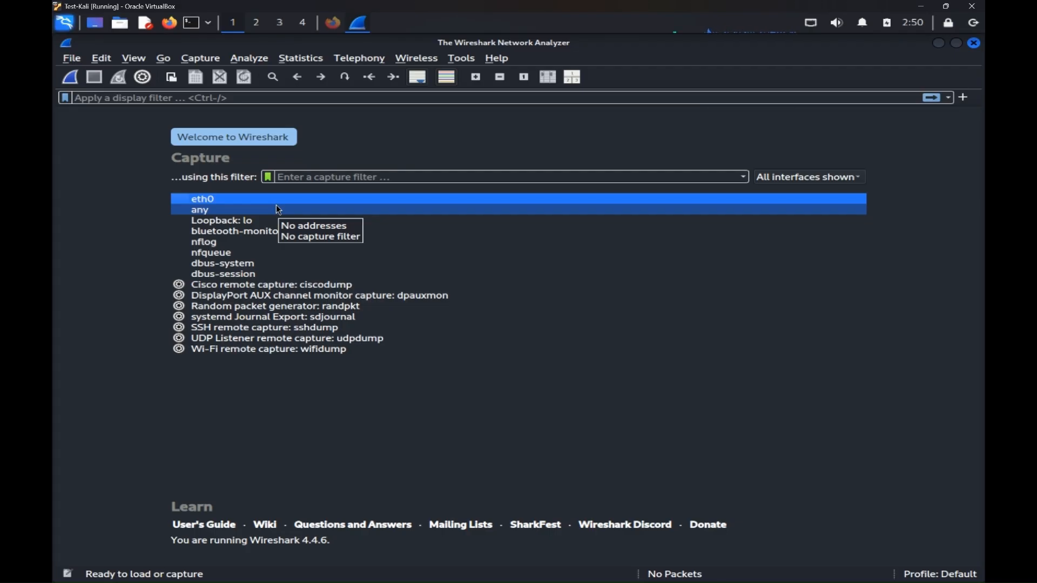
double_click(208, 201)
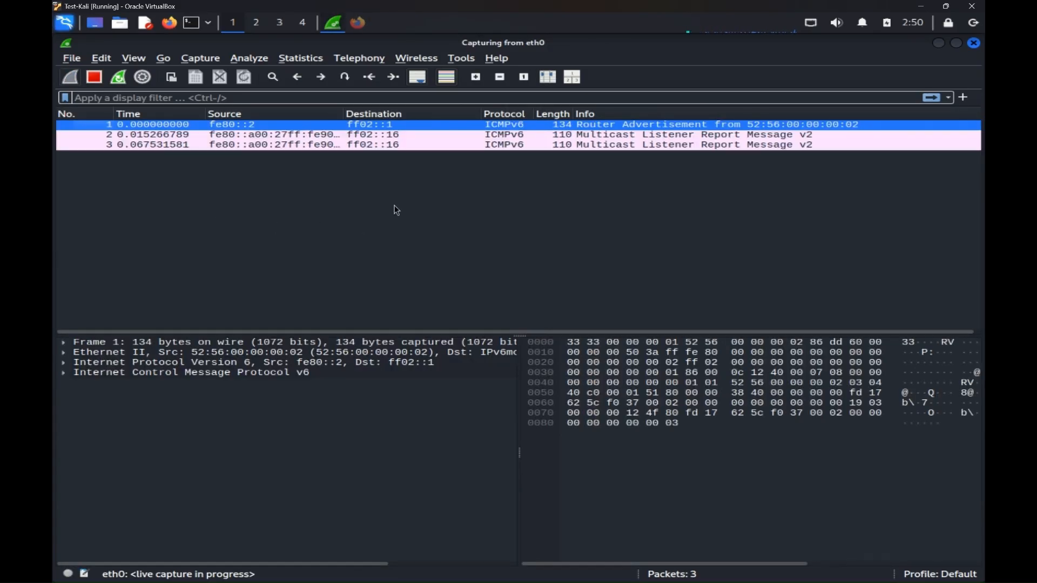
Generate traffic by loading facebook.com in a new Firefox tab, and return to the running Wireshark capture.
click(170, 23)
key(ctrl+t)
text(facebook)
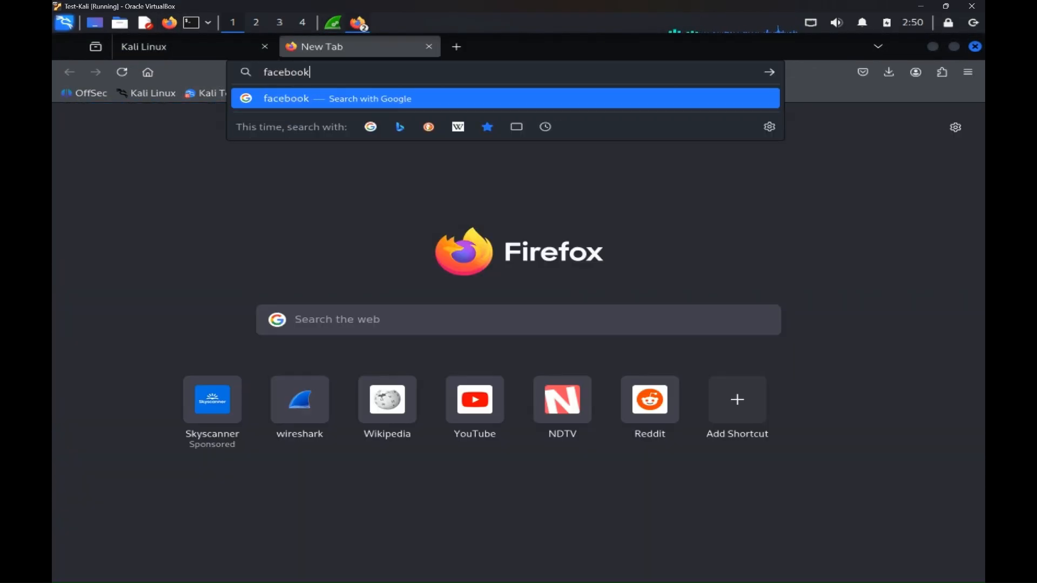
text(.com)
key(Return)
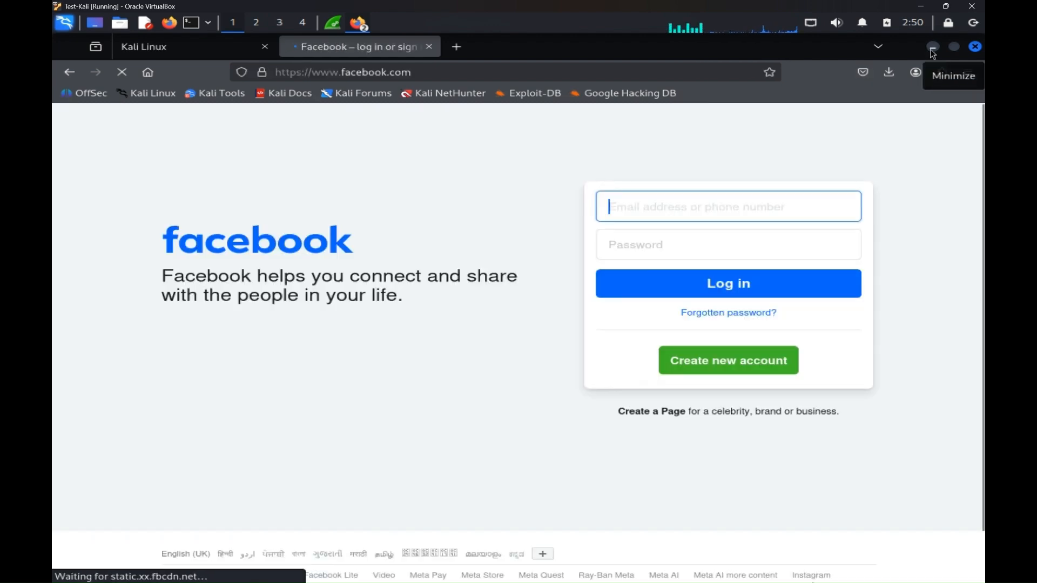
click(932, 50)
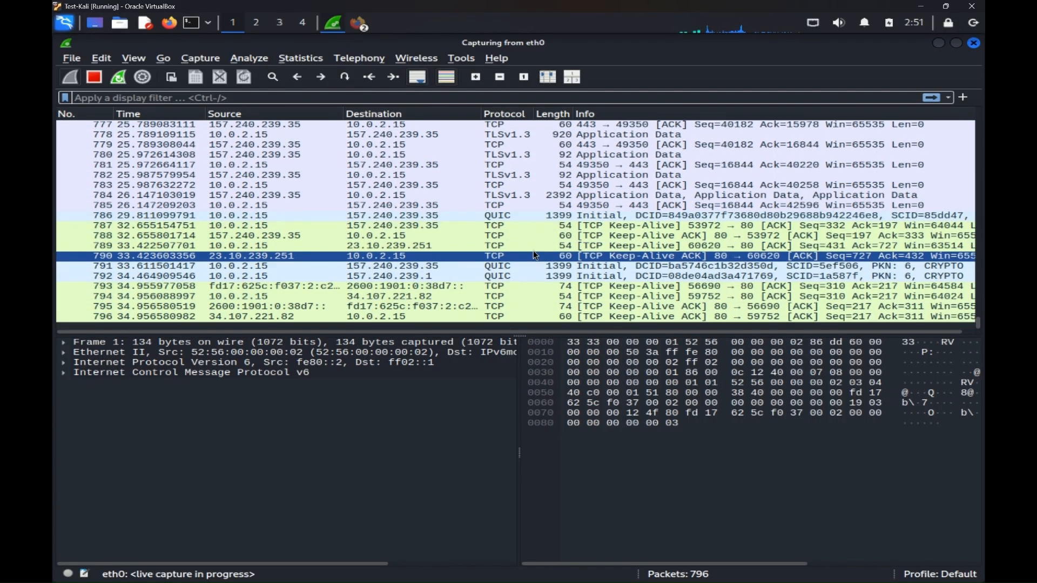
Stop the live capture on the eth0 interface.
key(ctrl+e)
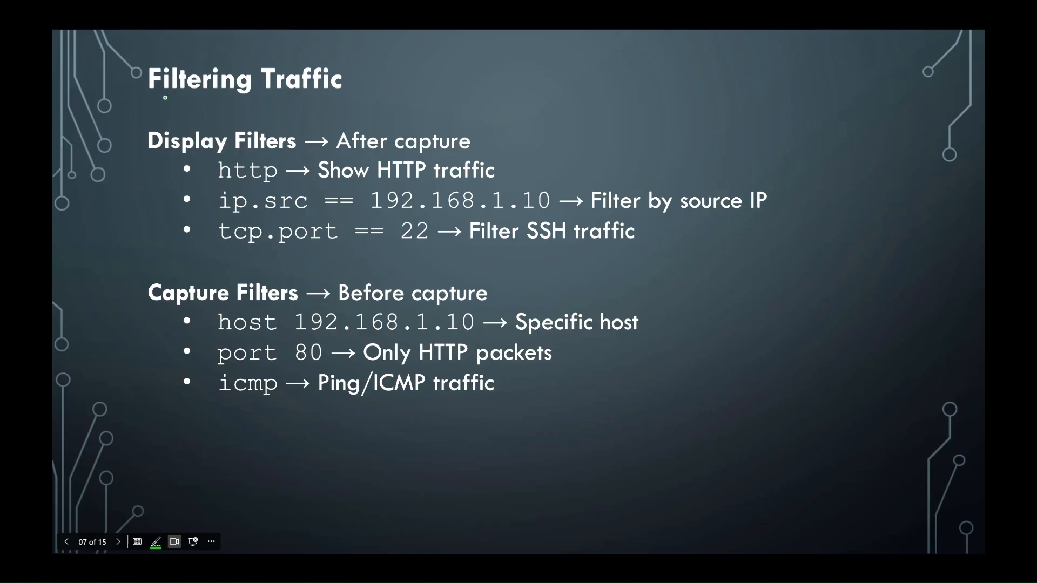
drag(159, 99, 376, 102)
drag(238, 109, 210, 106)
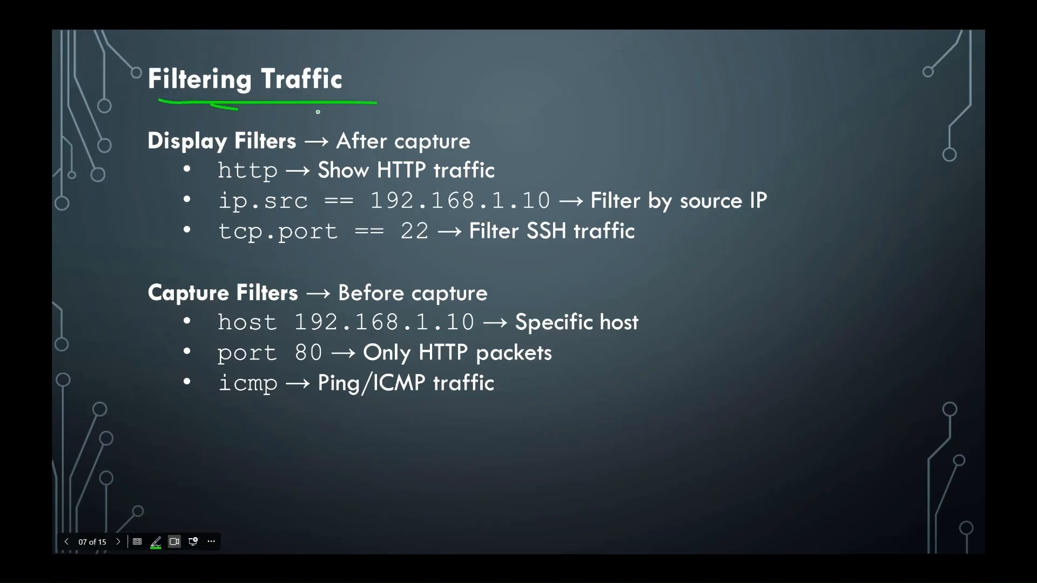
drag(318, 112, 425, 107)
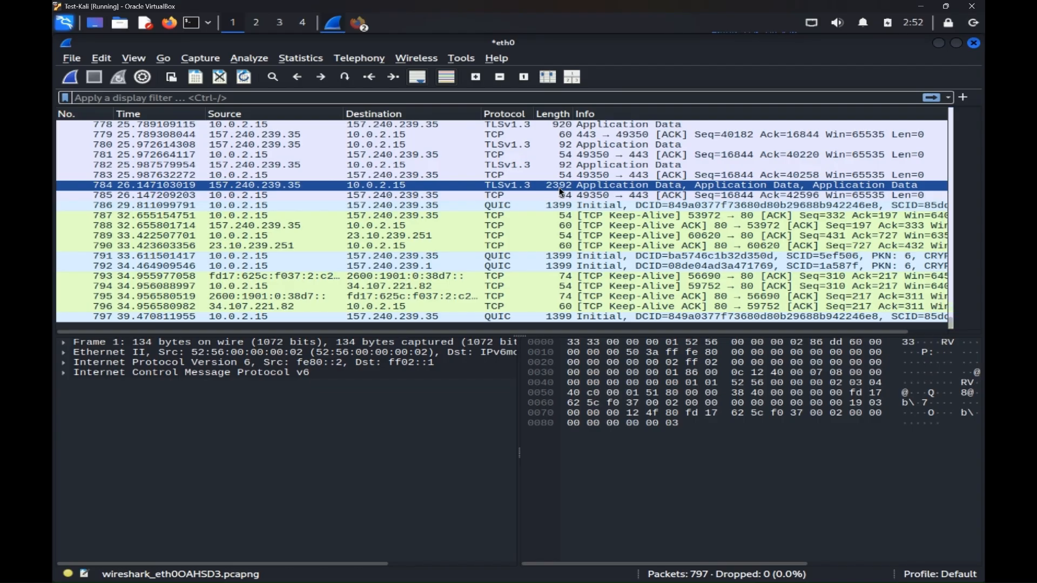
Select packet 784 and expand its Frame and Ethernet II details to examine them.
click(557, 196)
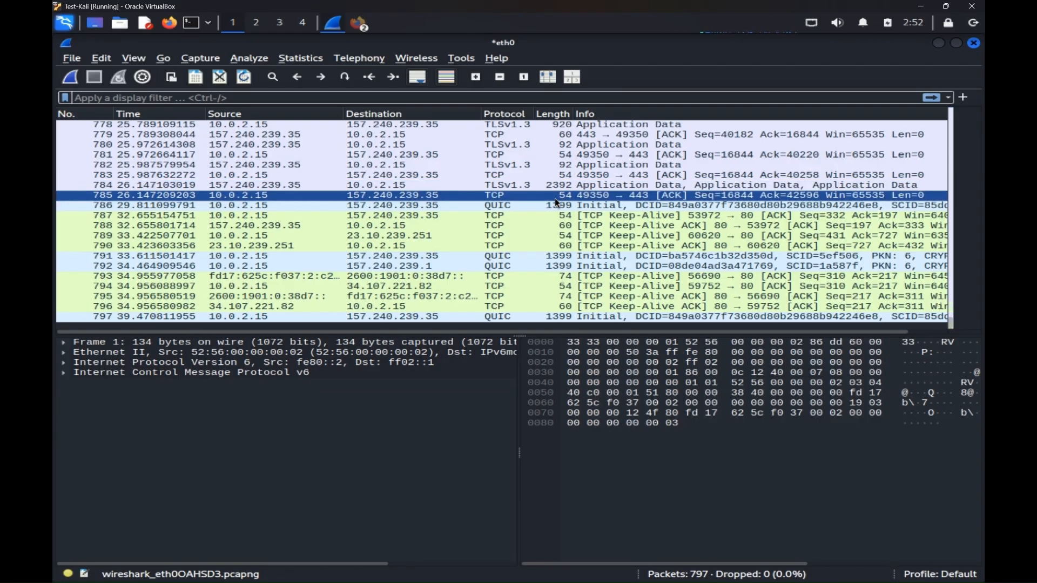
drag(195, 199, 224, 129)
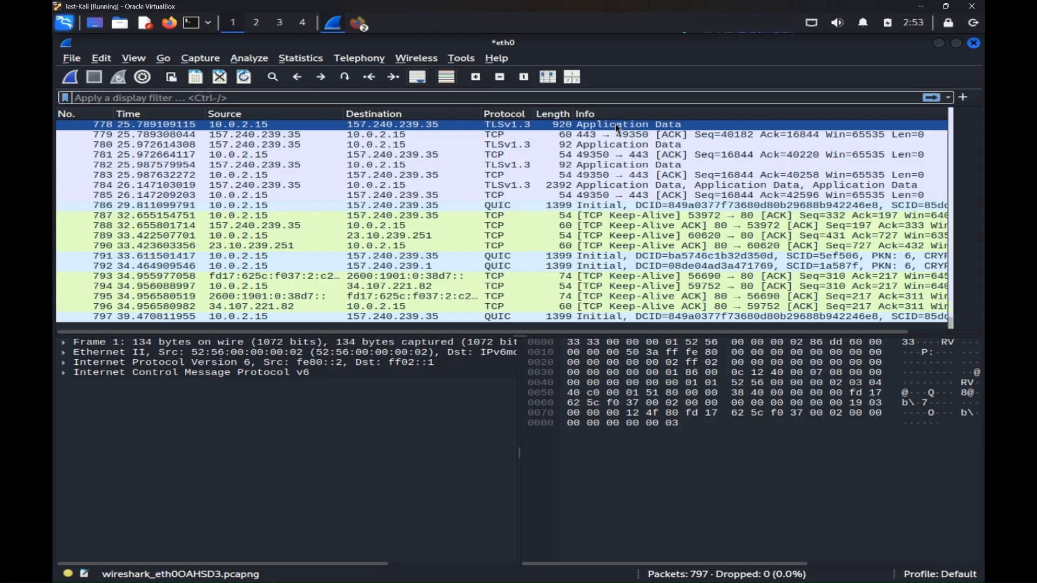
click(254, 185)
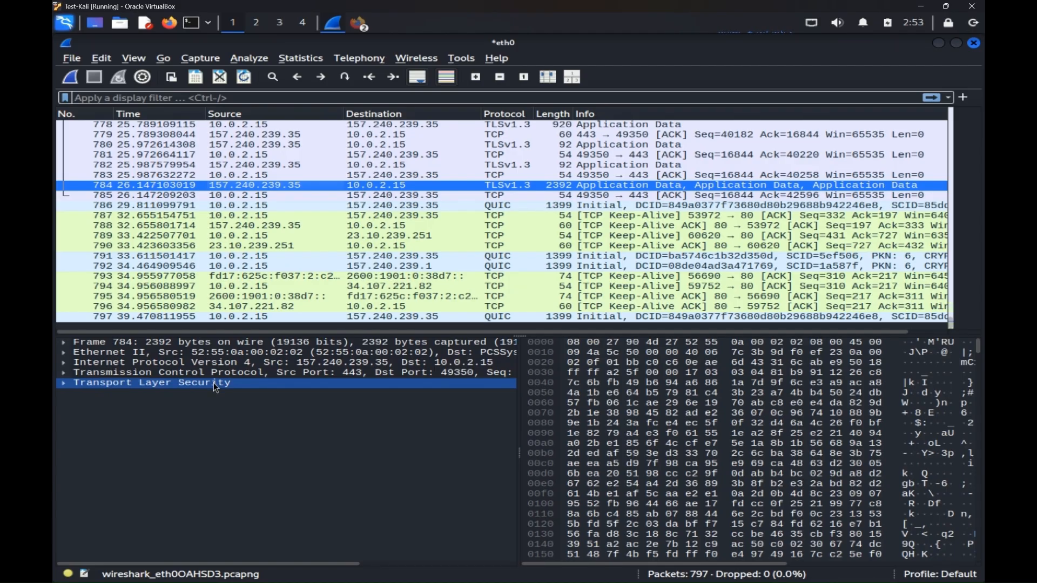
click(63, 345)
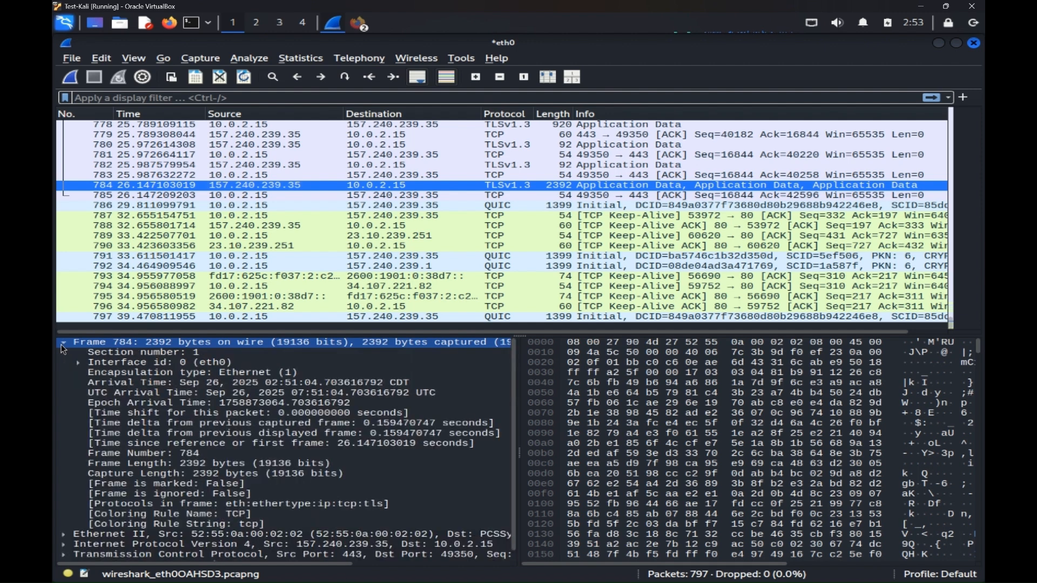
scroll(62, 463, down, 1)
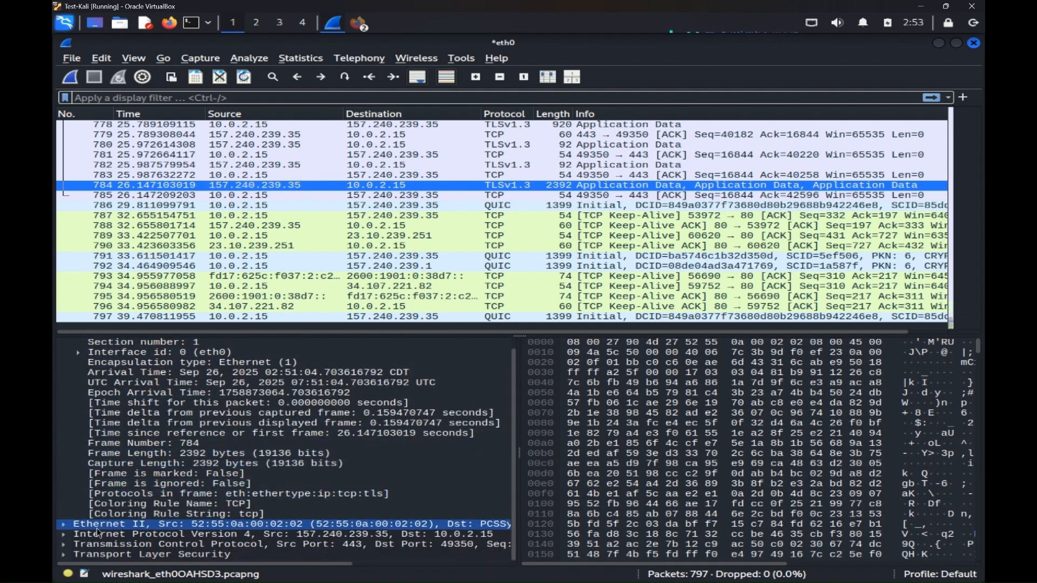
click(62, 528)
scroll(270, 474, down, 2)
click(341, 425)
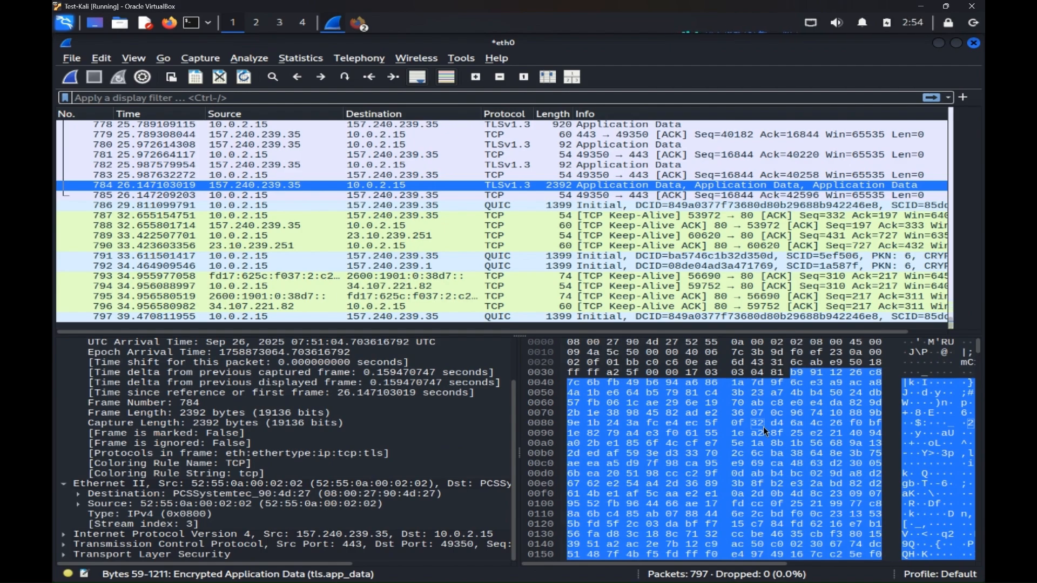
Apply the TCP protocol of packet 788 as a display filter, and clear the filter.
click(570, 318)
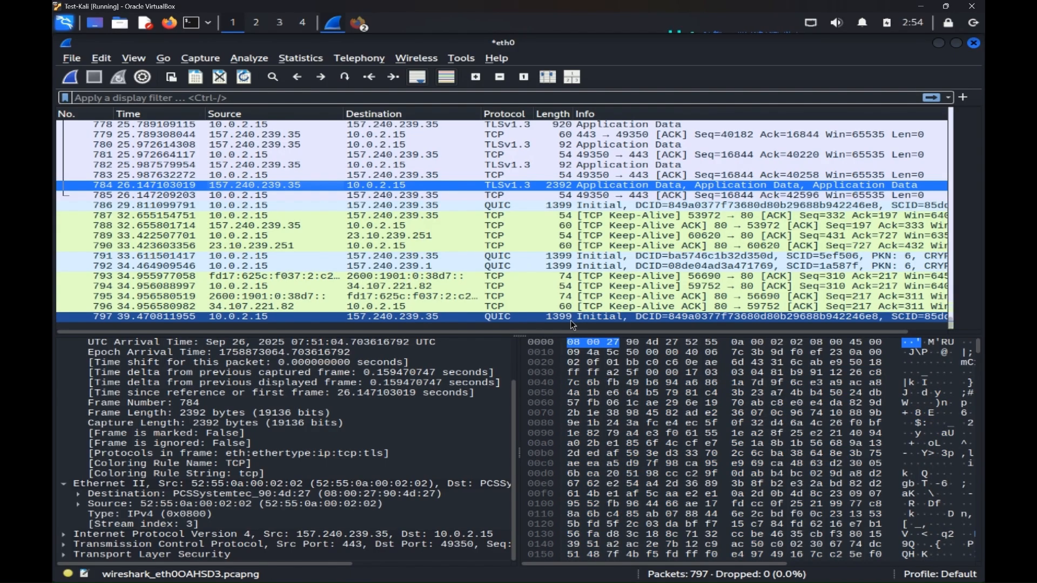
drag(570, 320, 514, 239)
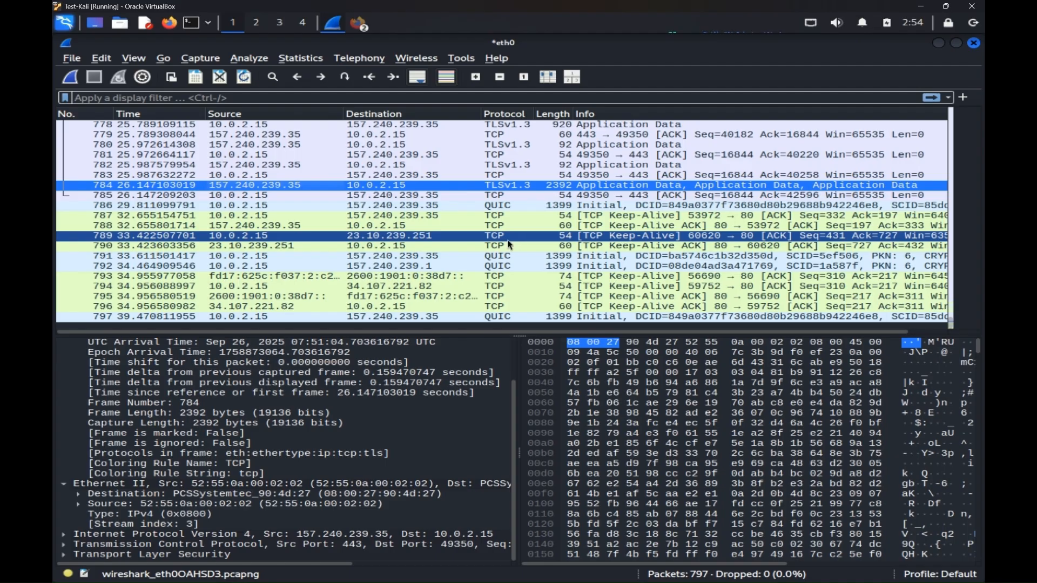
click(514, 225)
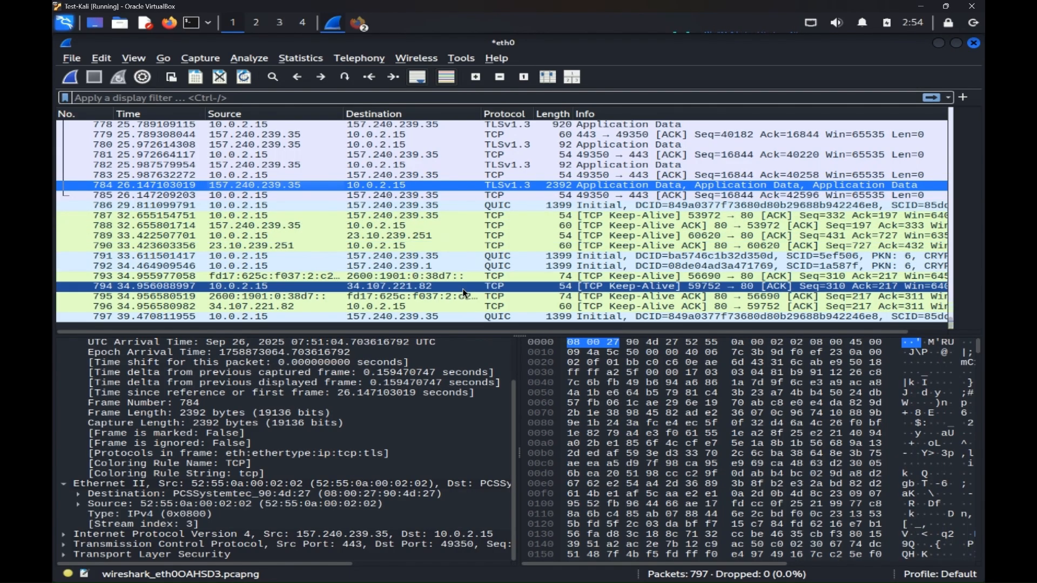
click(493, 227)
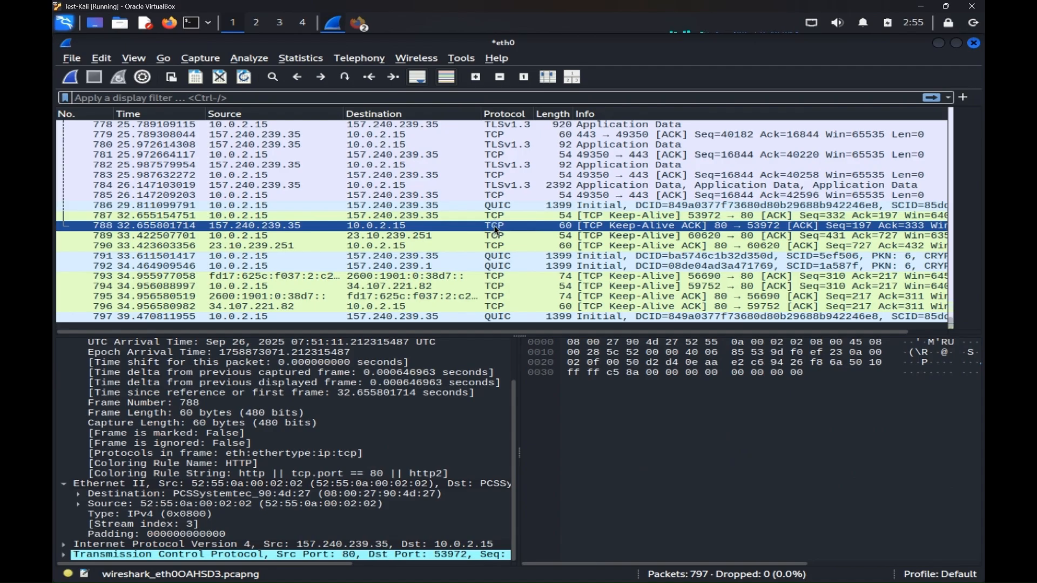
right_click(494, 225)
mouse_move(533, 324)
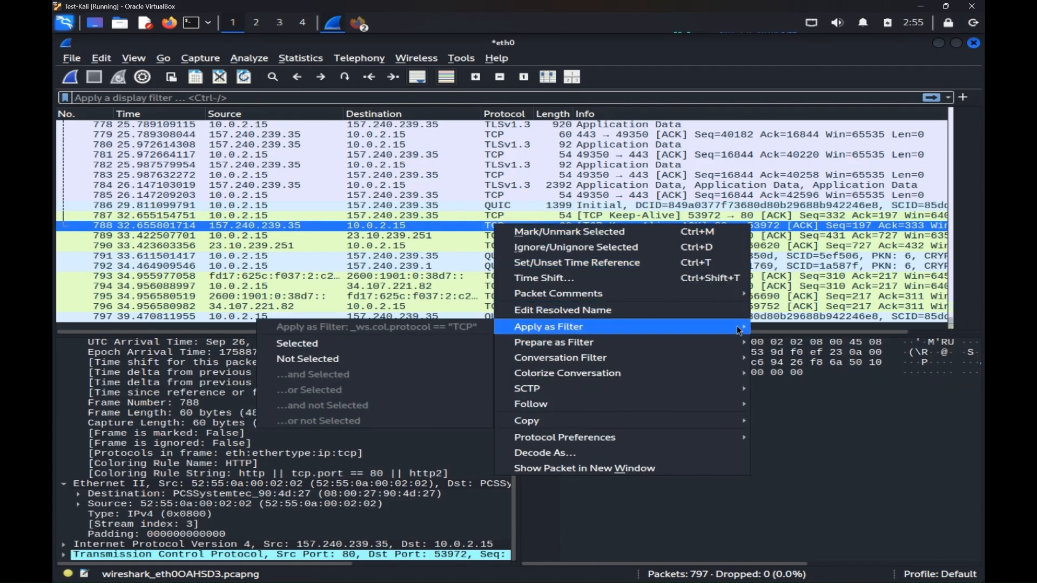
click(392, 342)
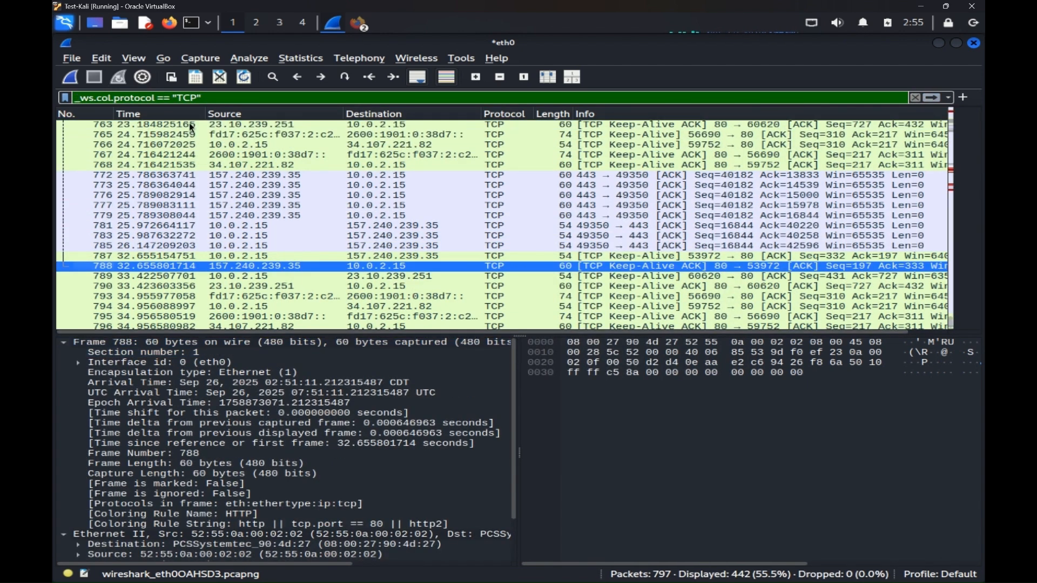
click(915, 98)
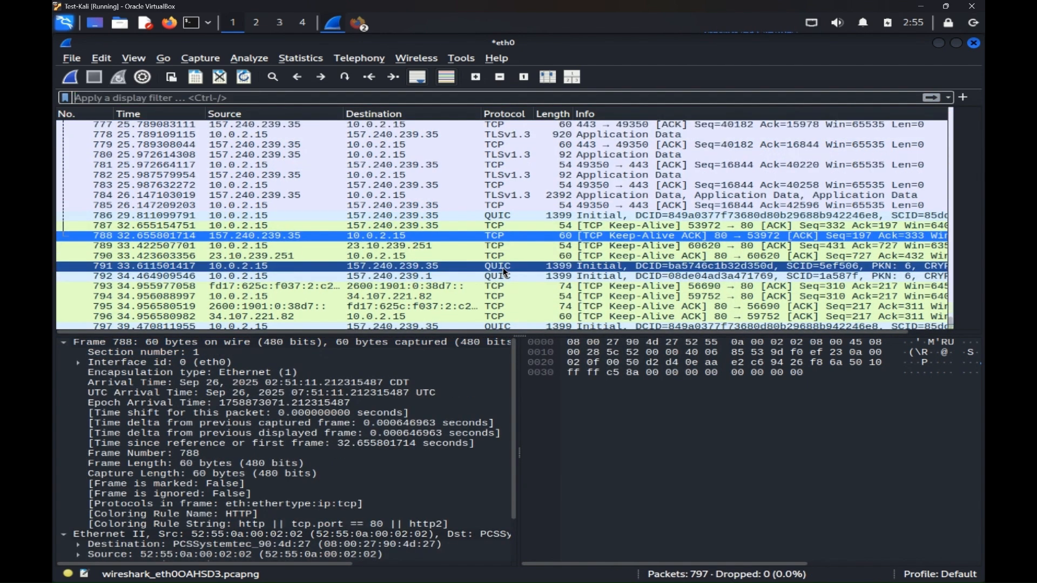
Apply the destination address of packet 779 as the display filter ip.dst == 10.0.2.15.
click(373, 145)
right_click(371, 147)
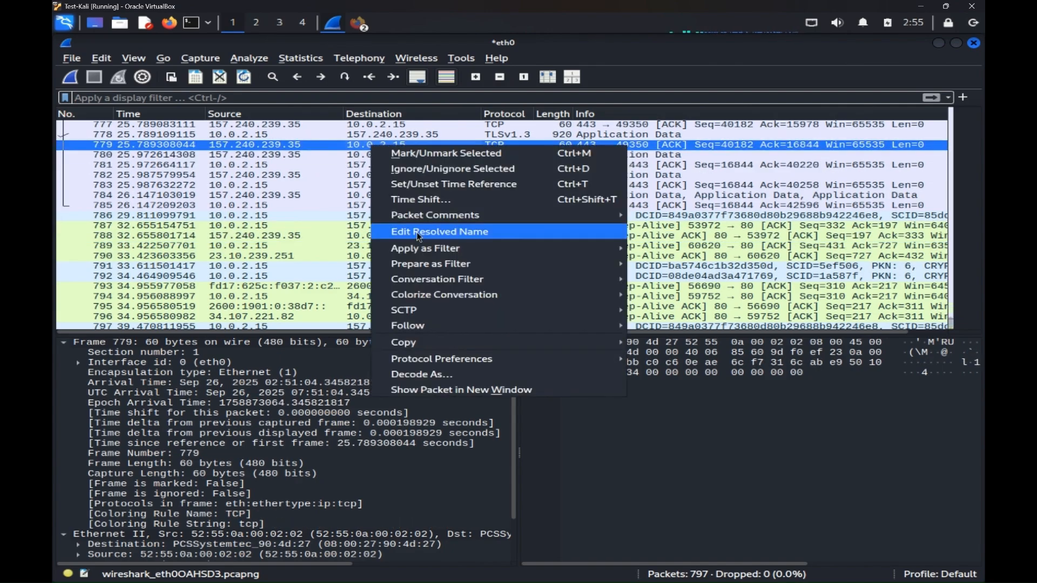
mouse_move(482, 251)
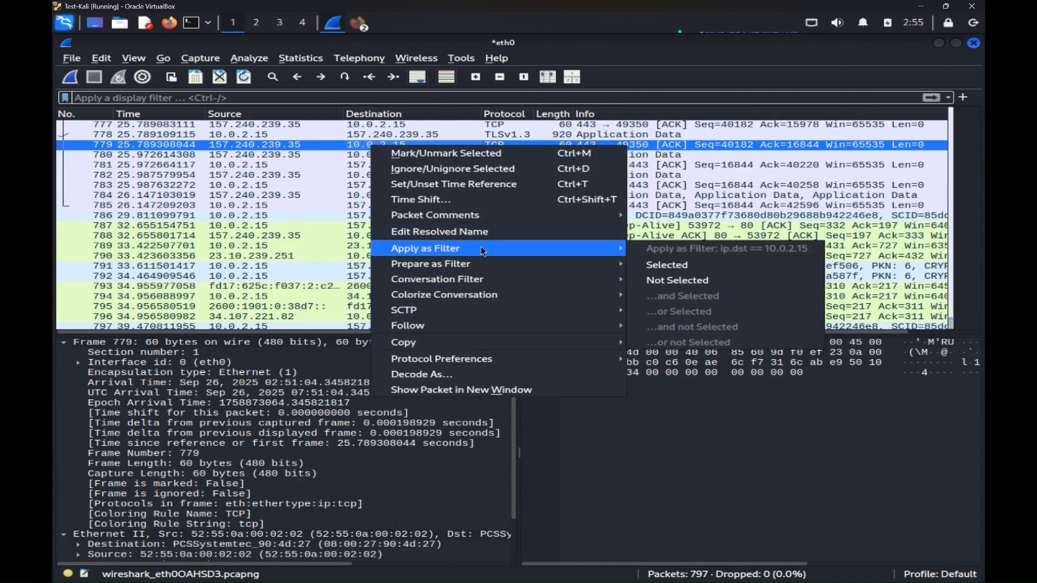
click(657, 264)
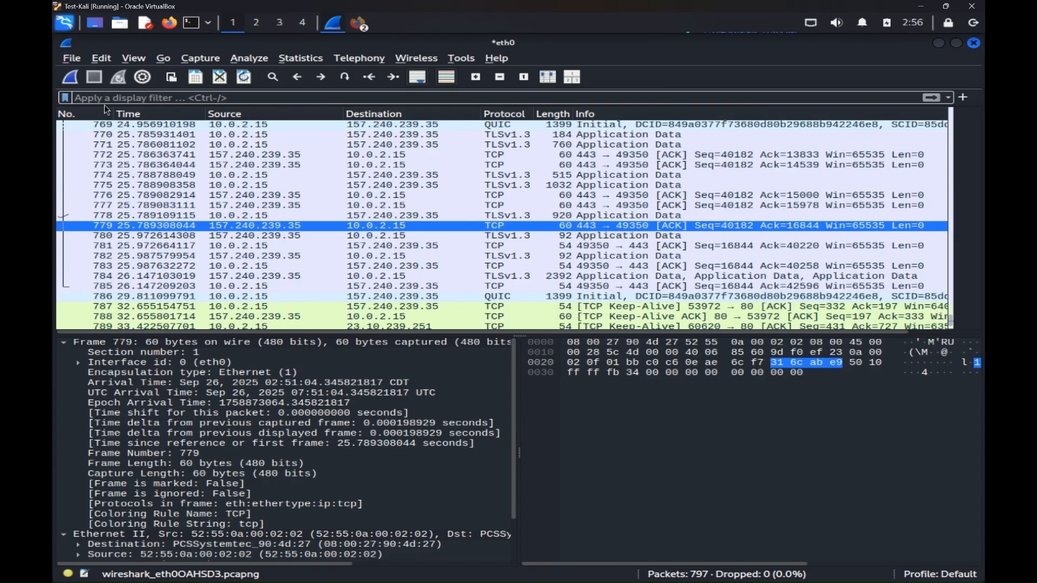
Filter the captured packets with the display filter tcp.port == 80.
text(tcp.)
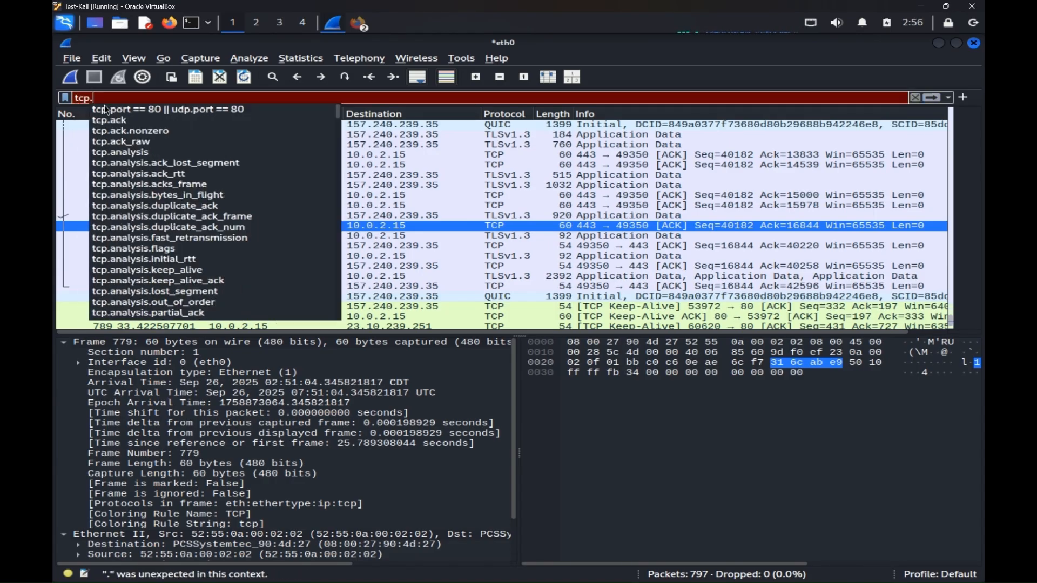
text(p)
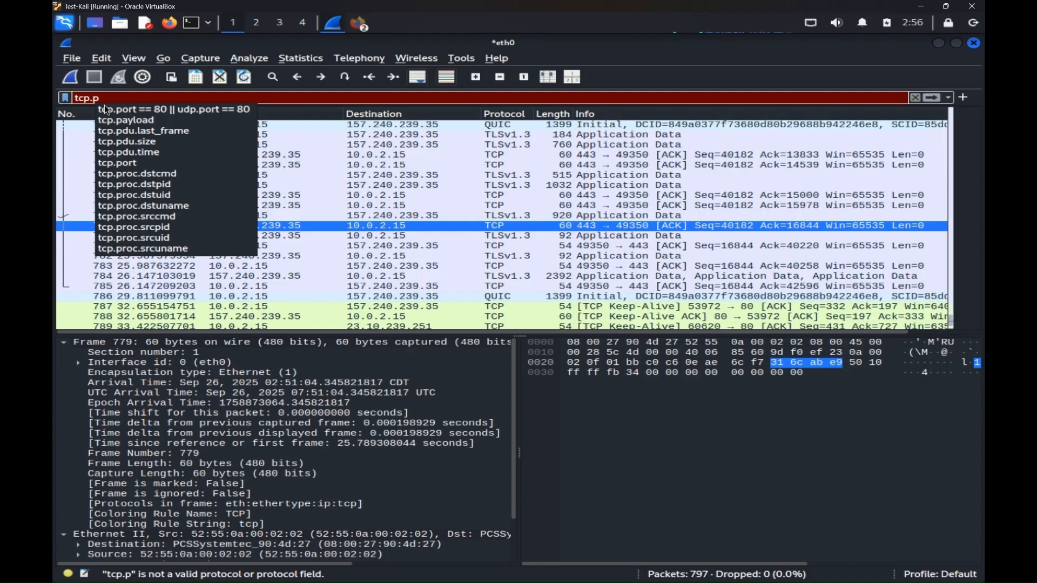
click(140, 109)
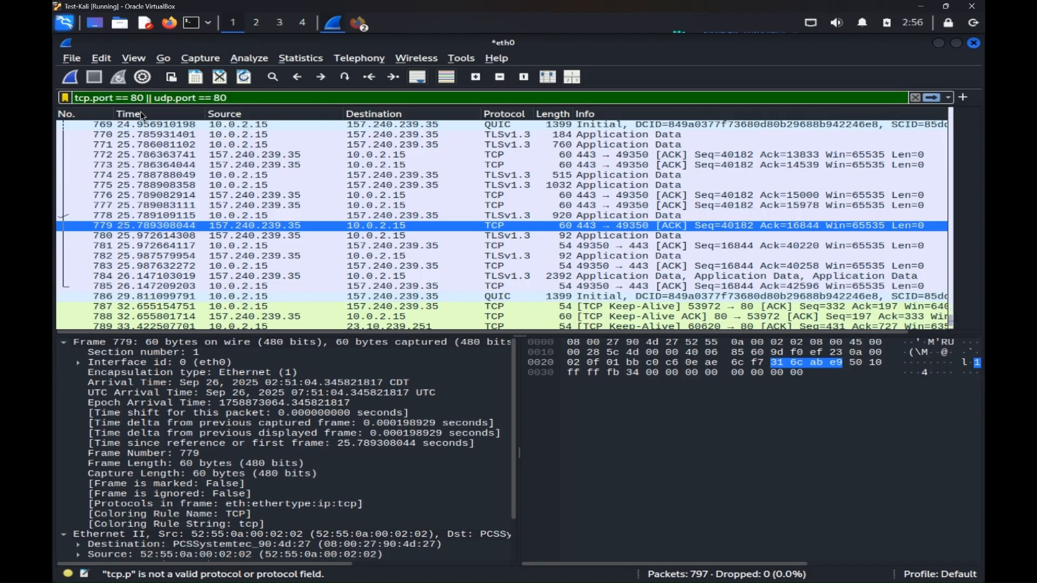
drag(145, 98, 235, 102)
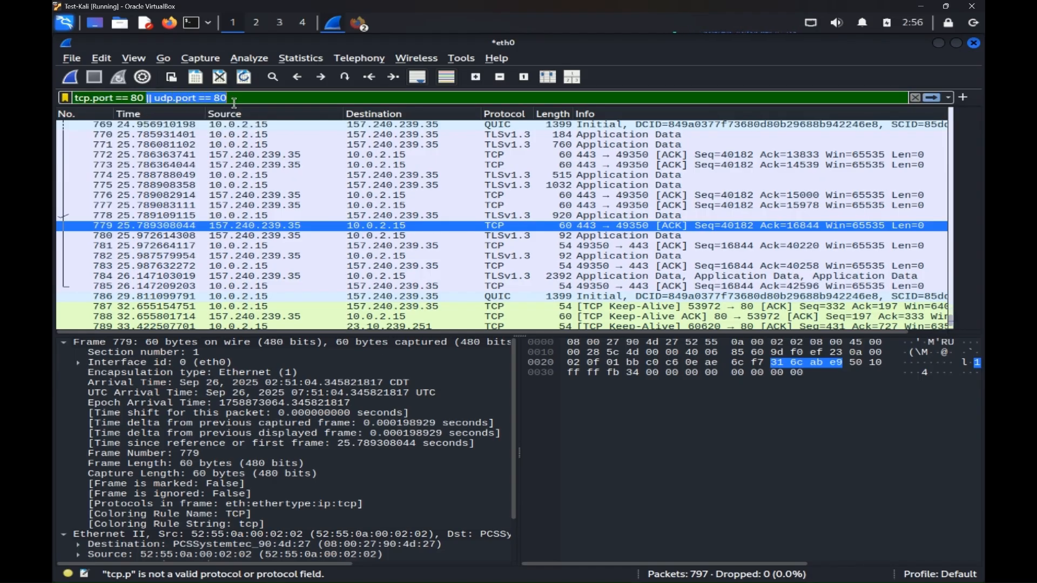
key(BackSpace)
key(BackSpace)
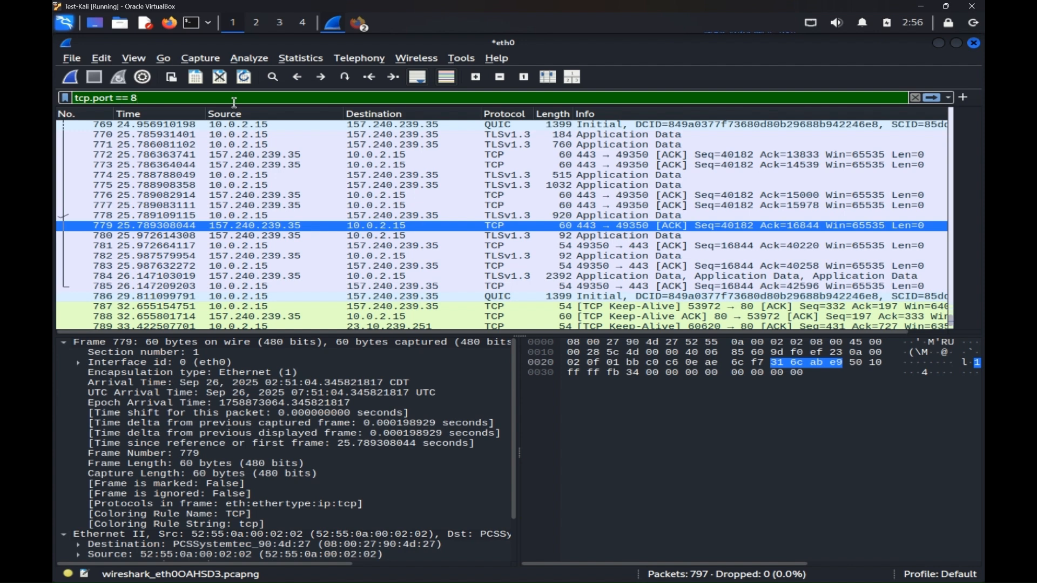
text(0)
key(Return)
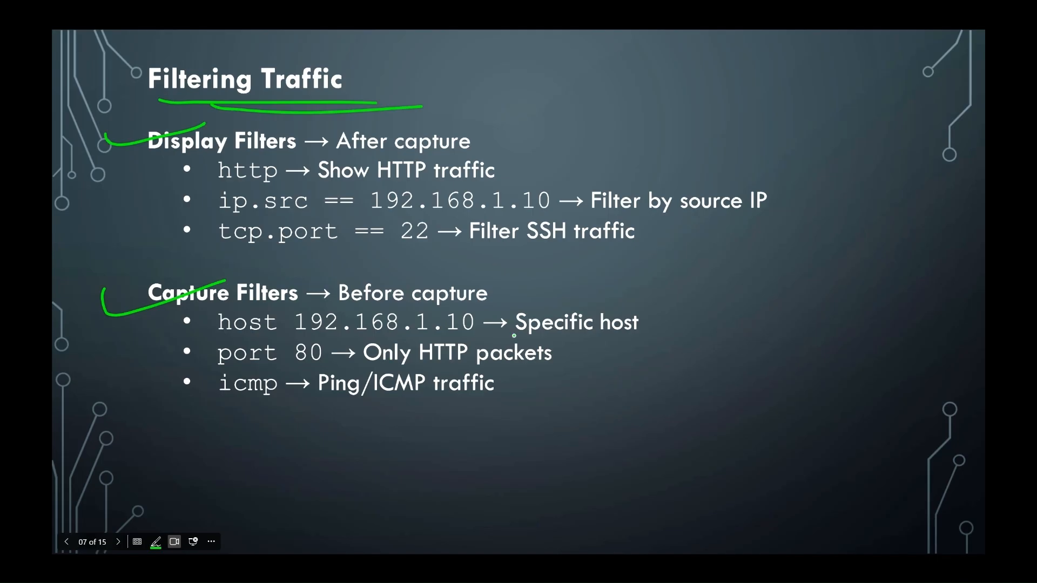
mouse_move(766, 136)
mouse_down()
mouse_move(764, 345)
mouse_move(678, 406)
mouse_up()
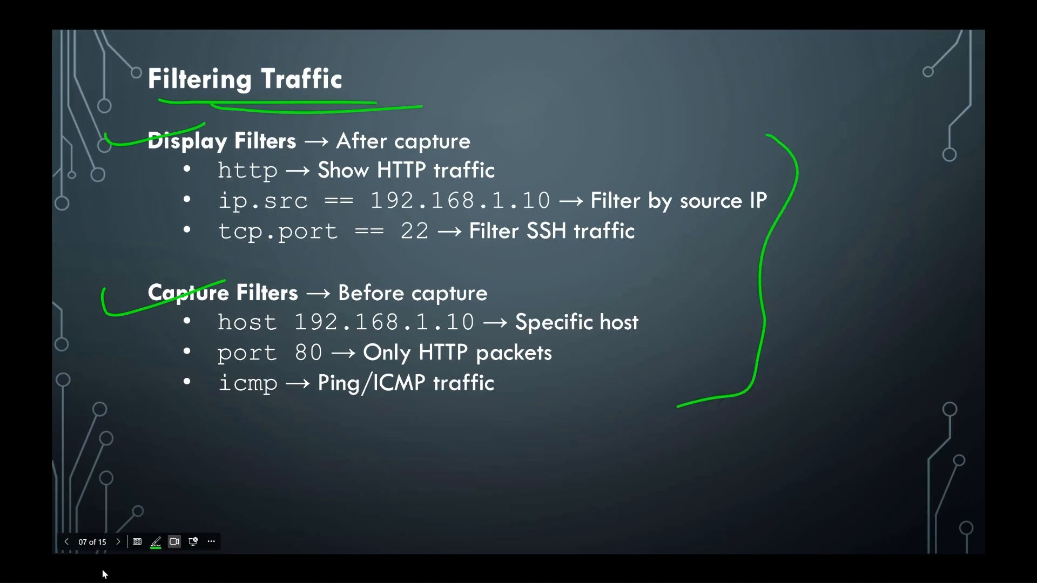
click(119, 542)
drag(240, 101, 441, 114)
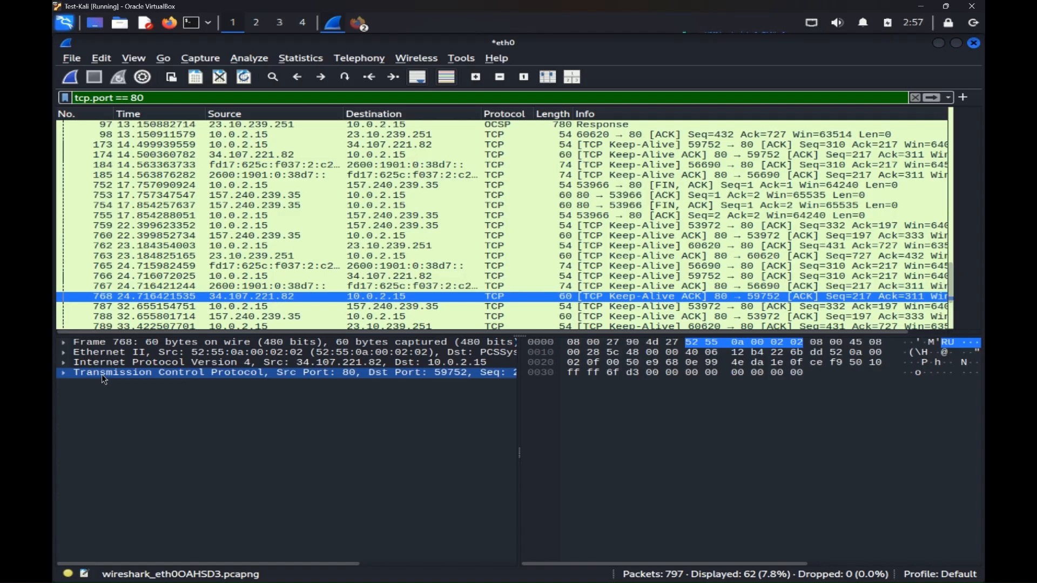
Examine the Ethernet II, Internet Protocol Version 4 and Transmission Control Protocol details of packet 768.
click(63, 352)
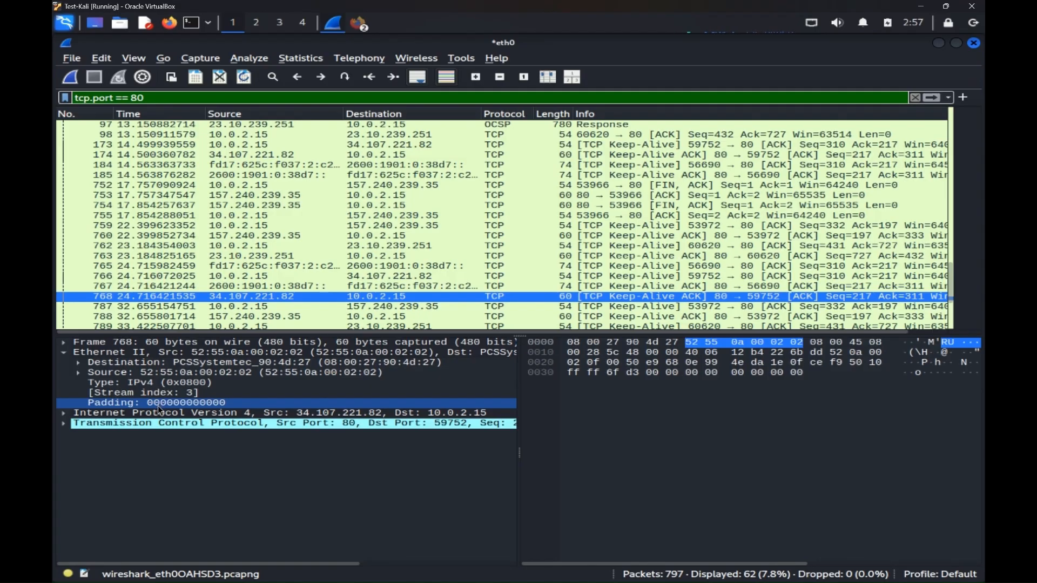
click(62, 352)
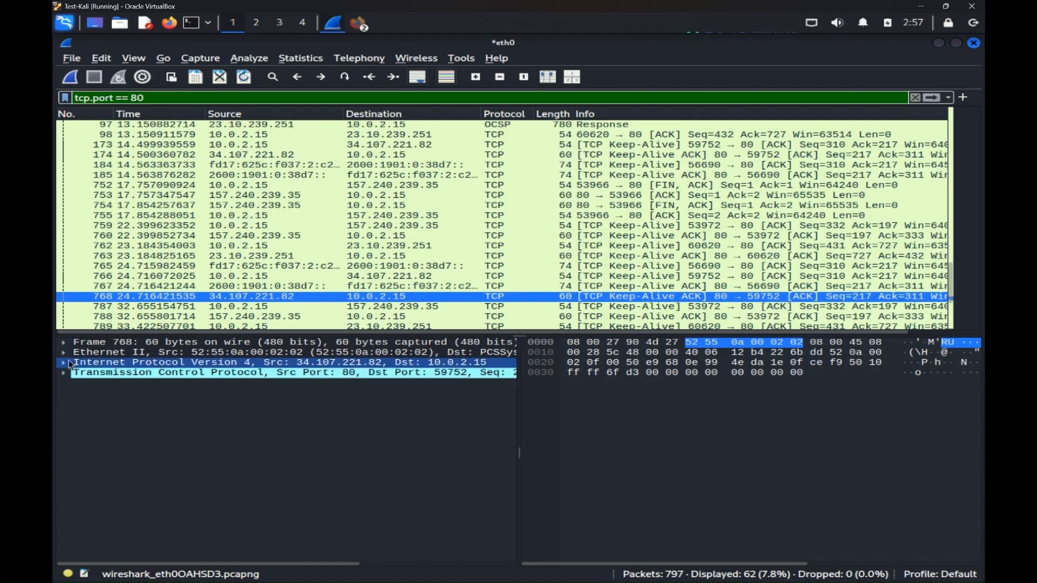
click(65, 363)
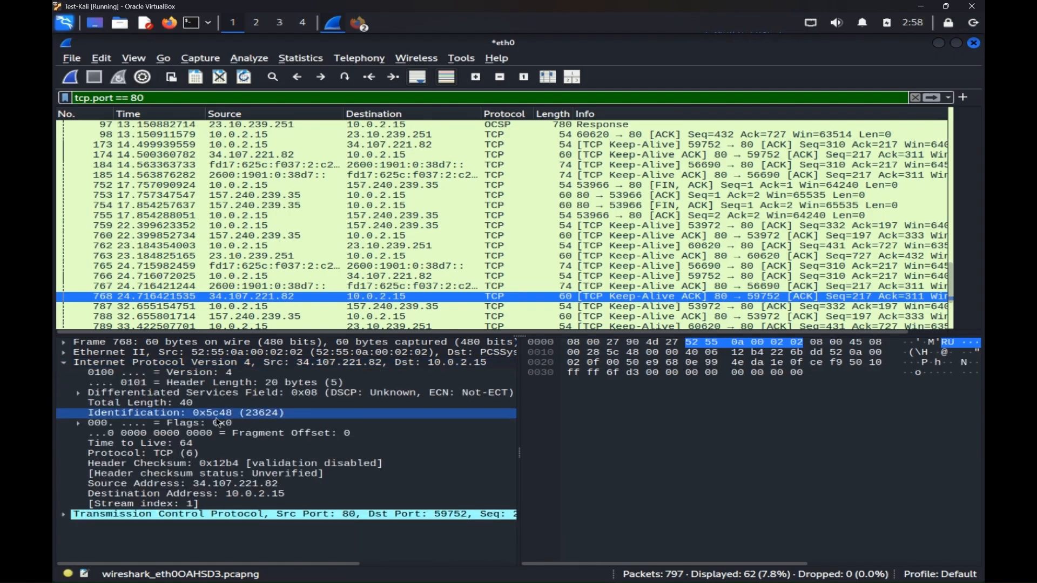
click(66, 363)
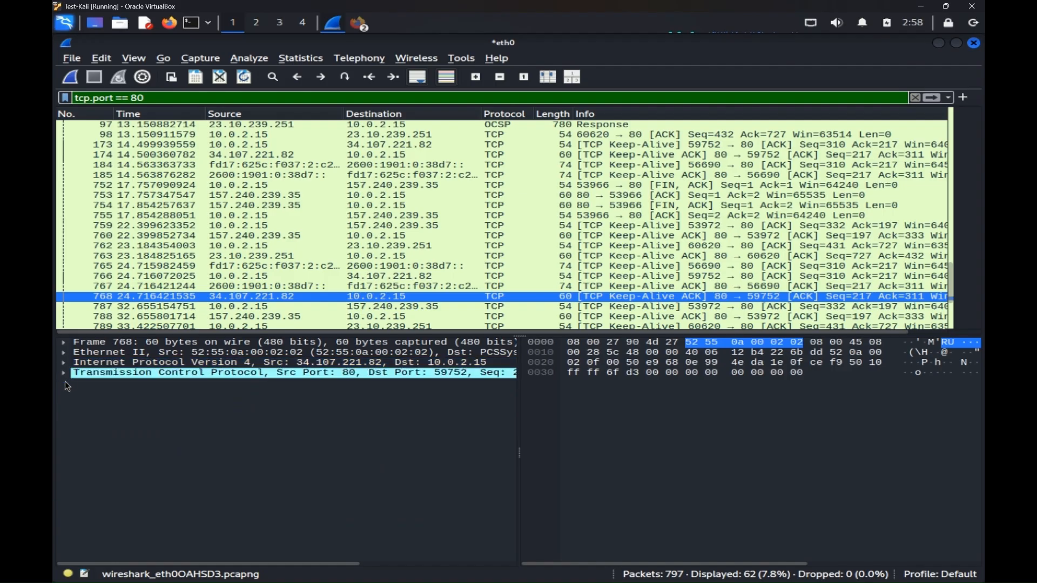
click(65, 372)
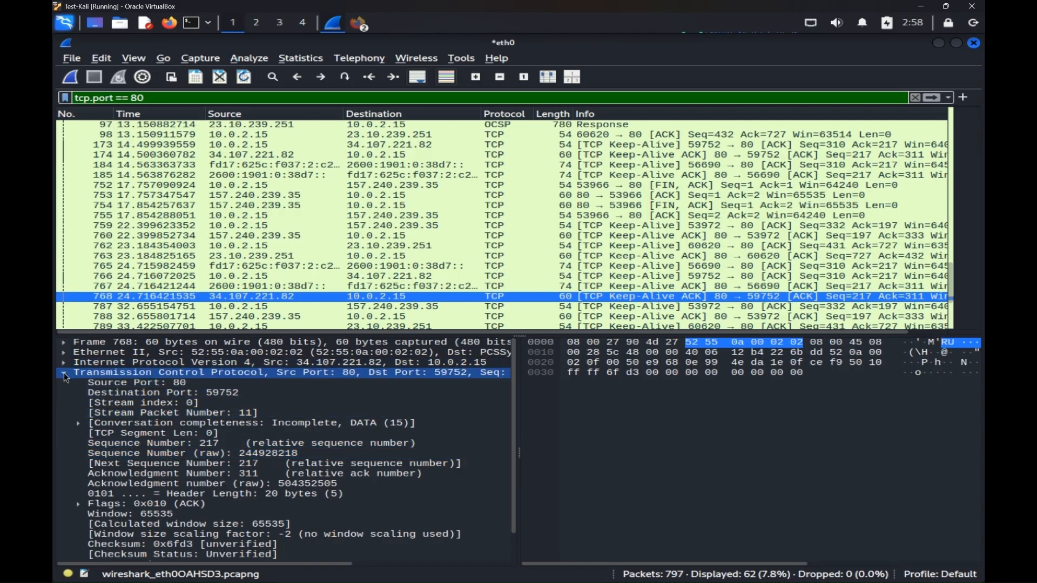
scroll(171, 458, down, 1)
click(64, 343)
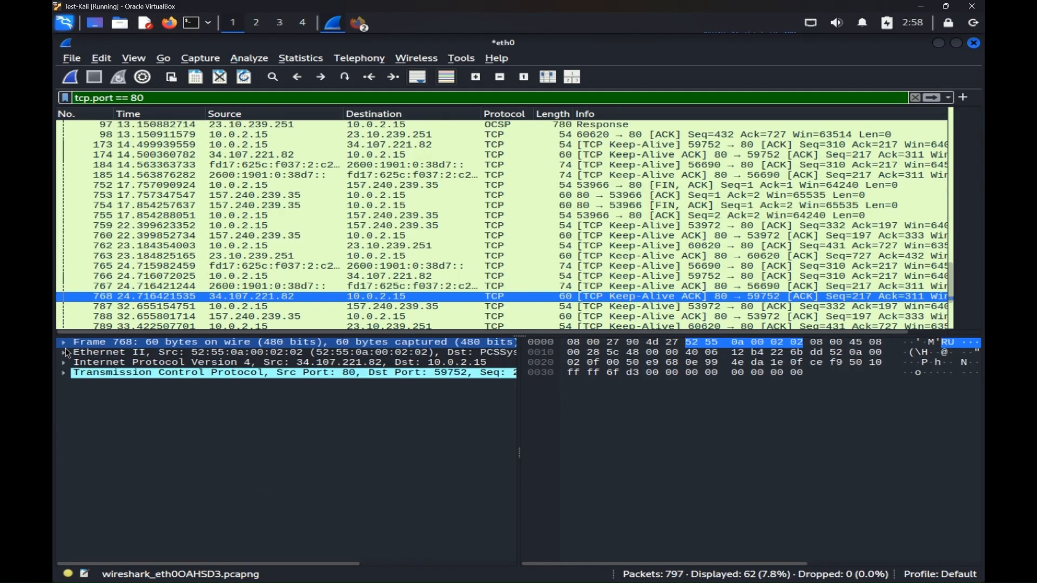
click(65, 363)
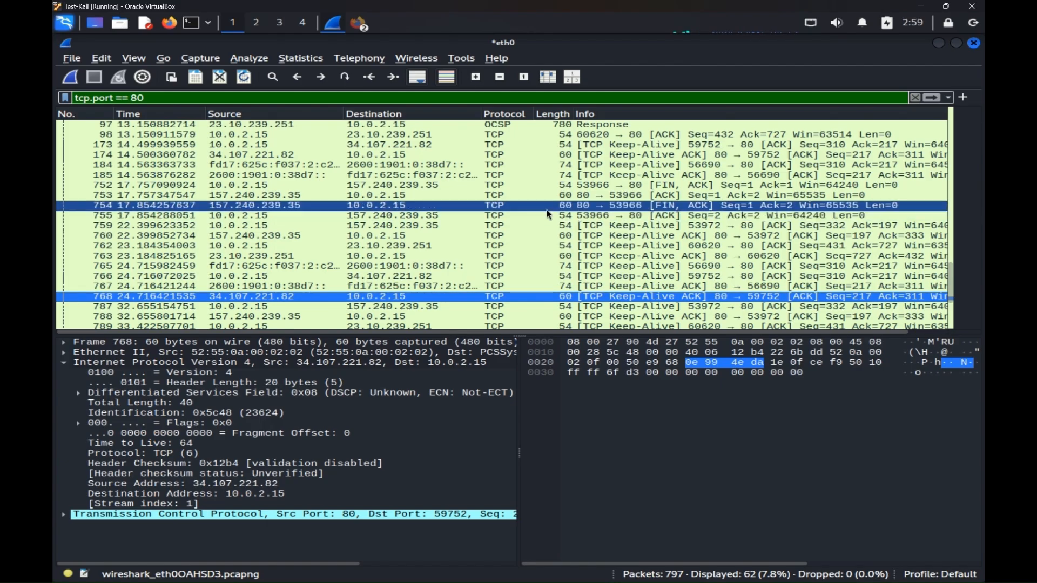
Extend the current display filter with an "and" condition for packet 753's protocol, _ws.col.protocol == "TCP".
click(500, 185)
click(502, 199)
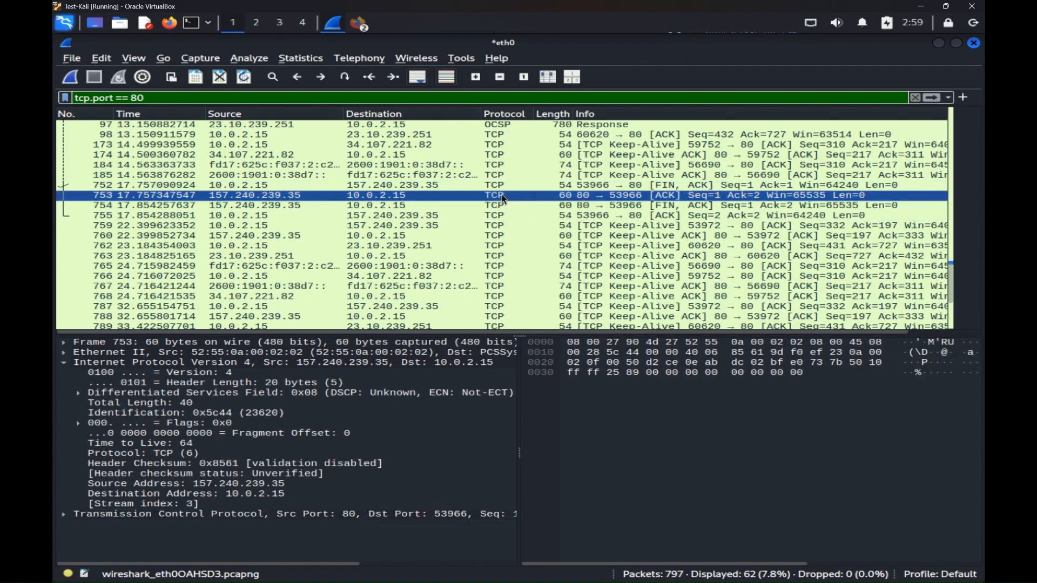
right_click(503, 199)
mouse_move(573, 297)
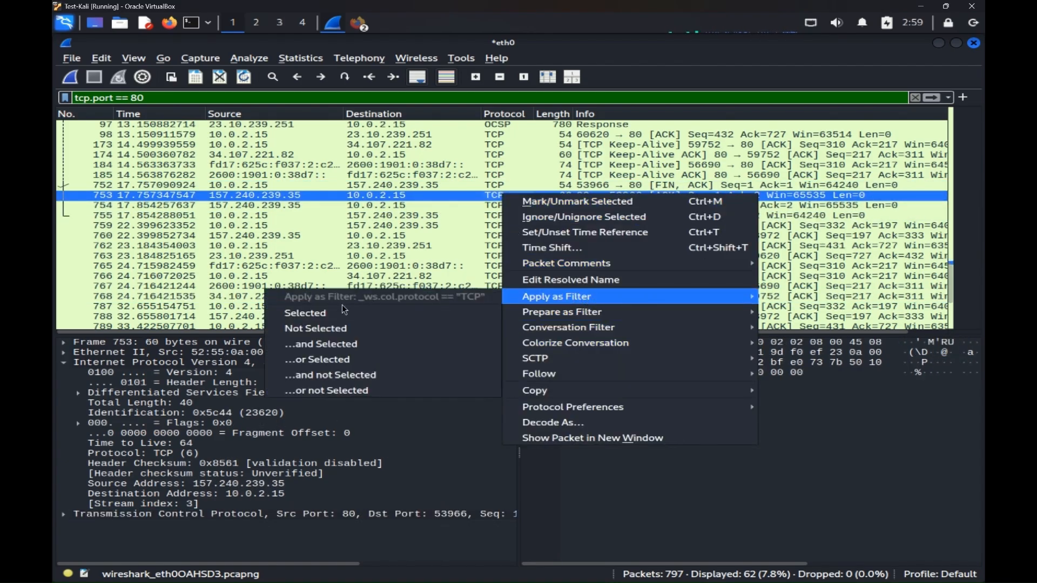
click(312, 346)
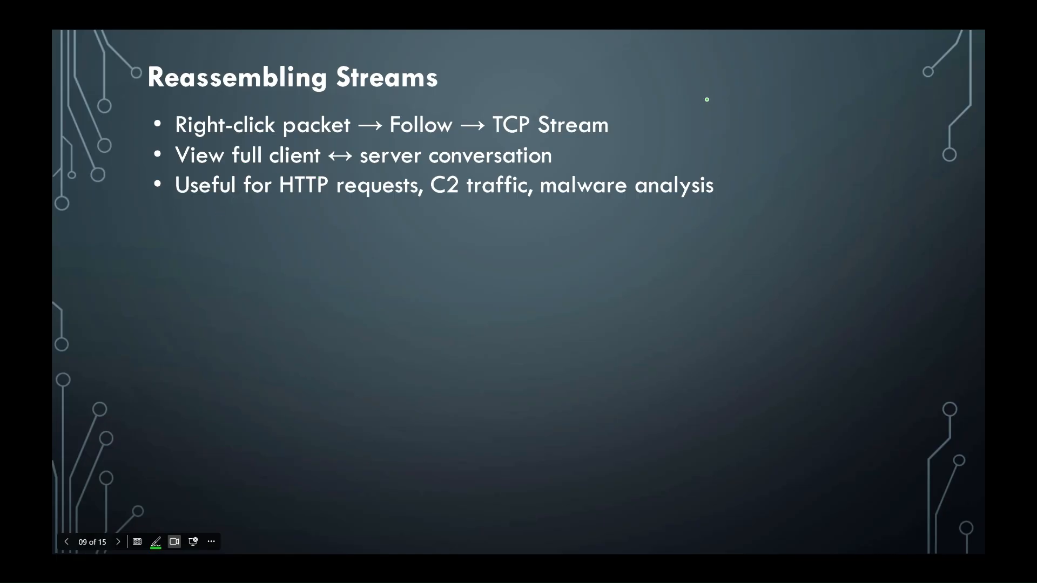
mouse_move(707, 99)
mouse_down()
mouse_move(747, 203)
mouse_move(655, 259)
mouse_up()
click(118, 543)
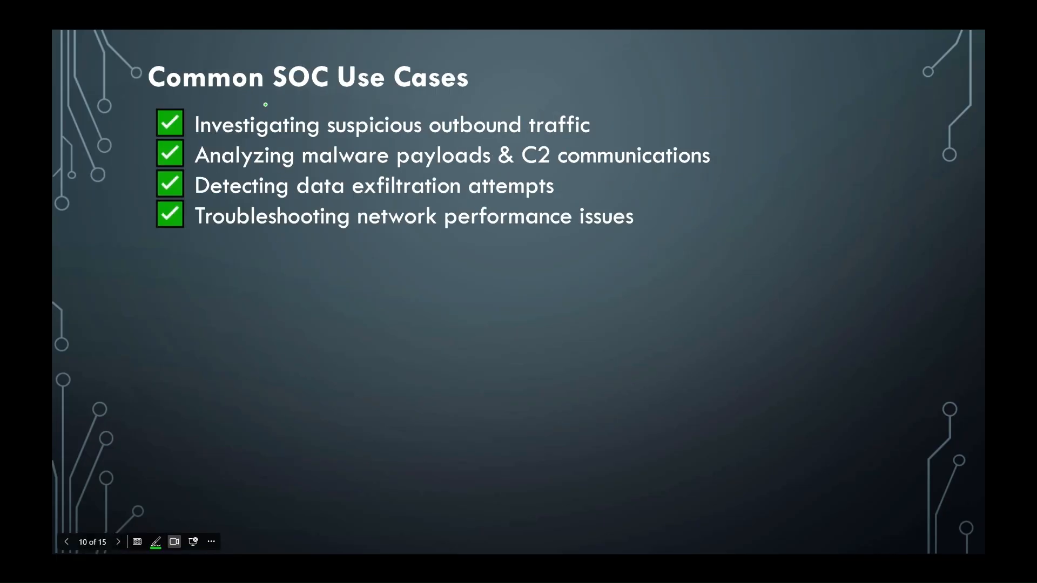
mouse_move(217, 101)
mouse_down()
mouse_move(427, 109)
mouse_move(434, 96)
mouse_move(410, 107)
mouse_up()
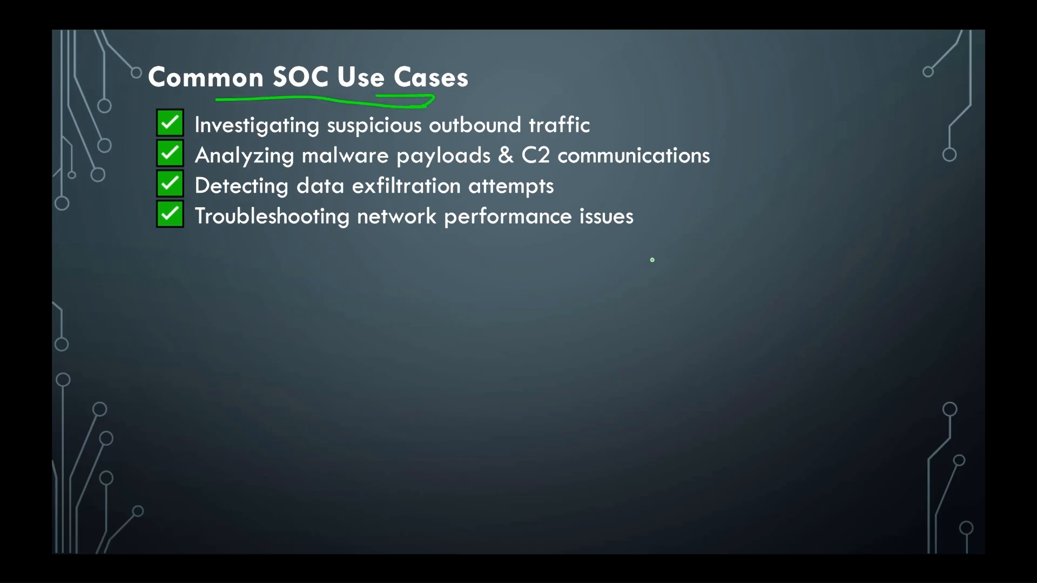
mouse_move(686, 62)
mouse_down()
mouse_move(724, 76)
mouse_move(702, 238)
mouse_move(659, 250)
mouse_up()
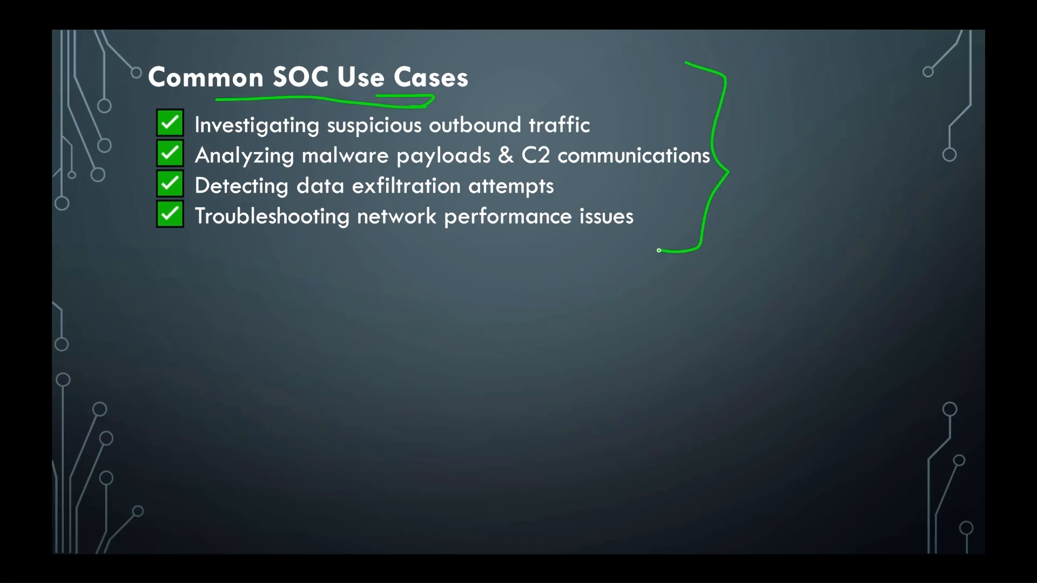